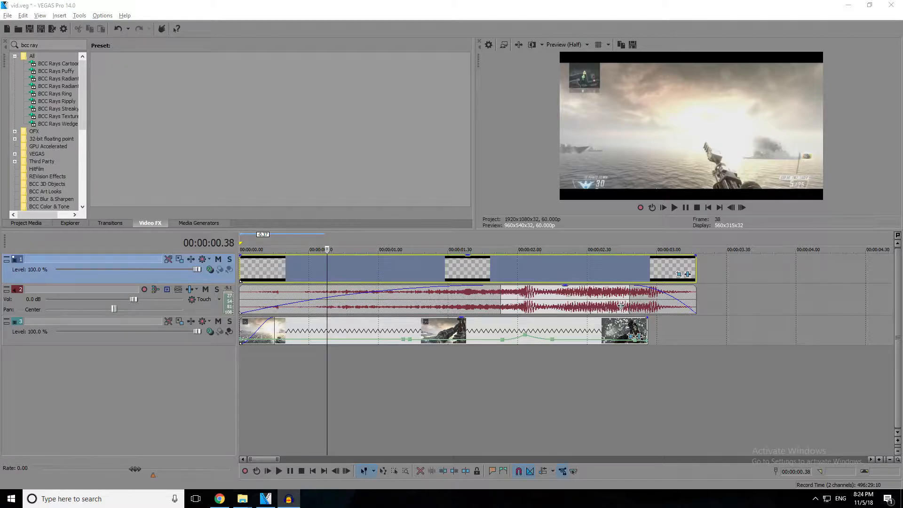
Clear the video effects search and place the playhead at 00:00:02.04 on the gameplay clip.
click(525, 312)
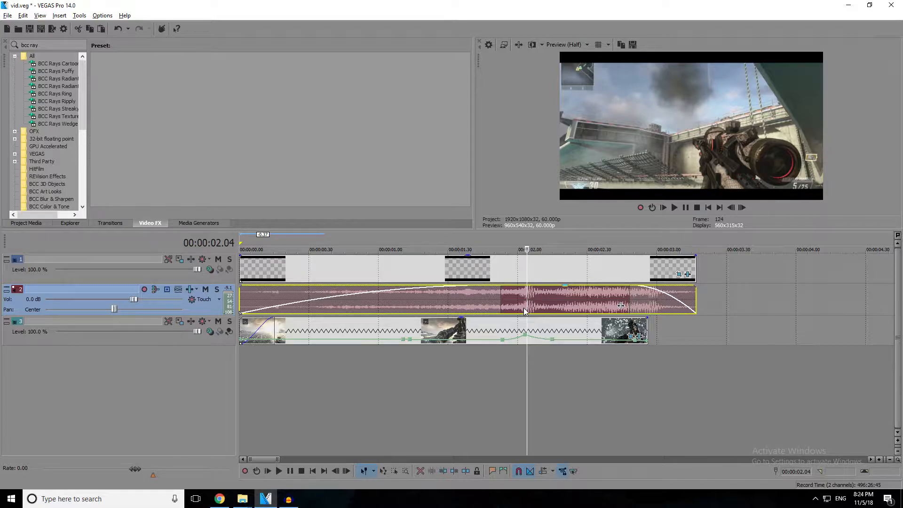
drag(44, 45, 15, 91)
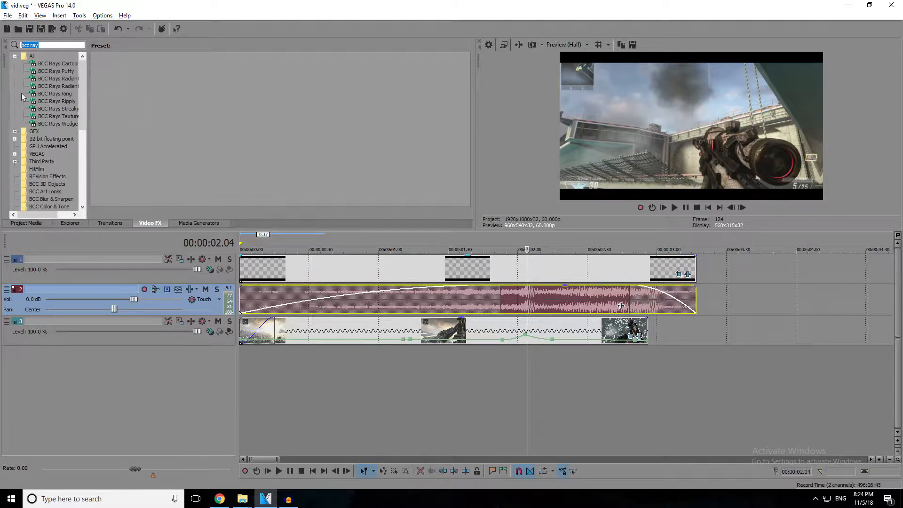
key(BackSpace)
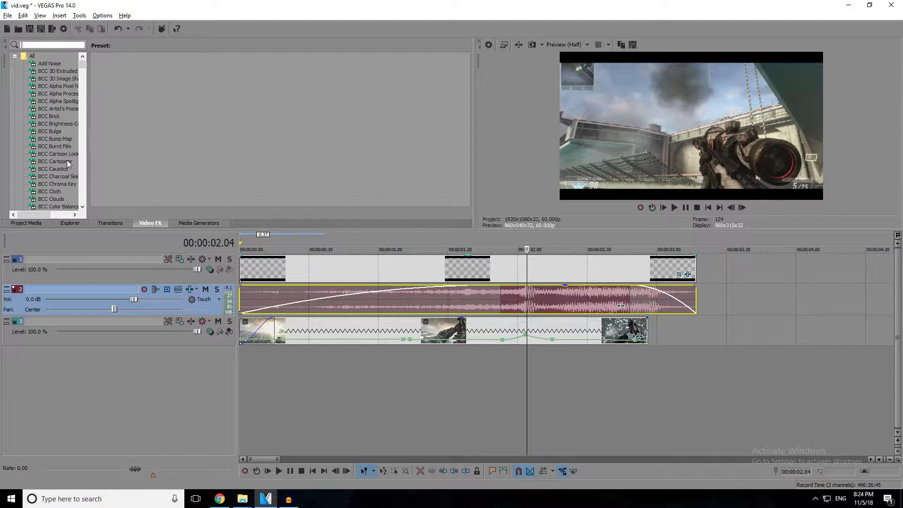
click(438, 329)
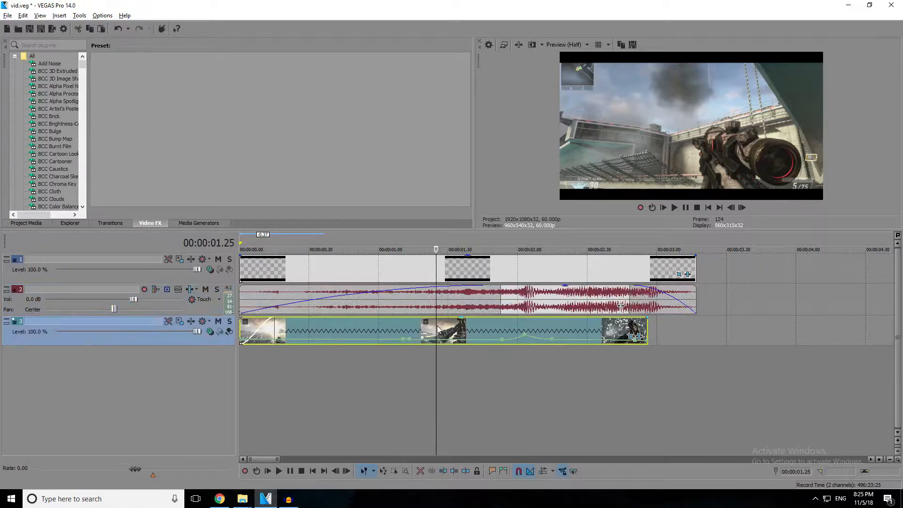
click(530, 328)
click(526, 329)
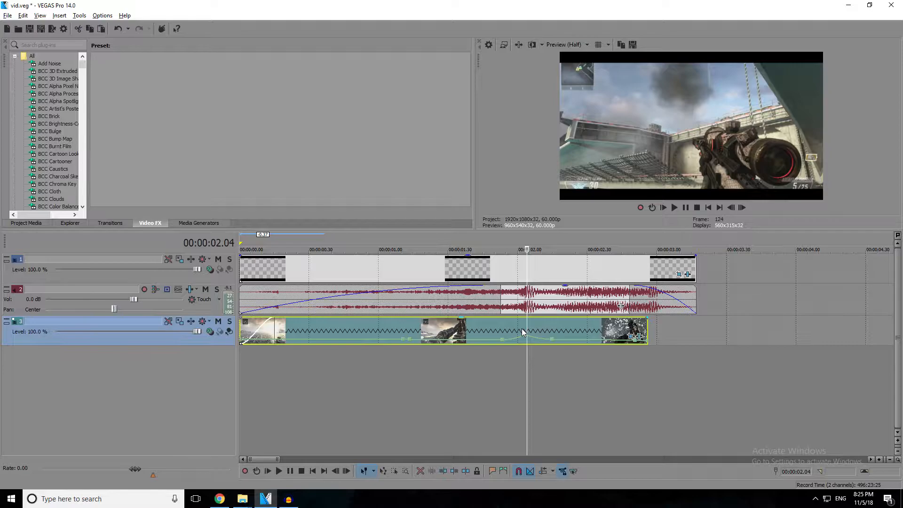
Search the video effects for "bcc rays stre" and apply BCC Rays Streaky to the gameplay clip with its tut preset.
click(44, 45)
text(bcc rays s)
key(Return)
text(bcc rays stre)
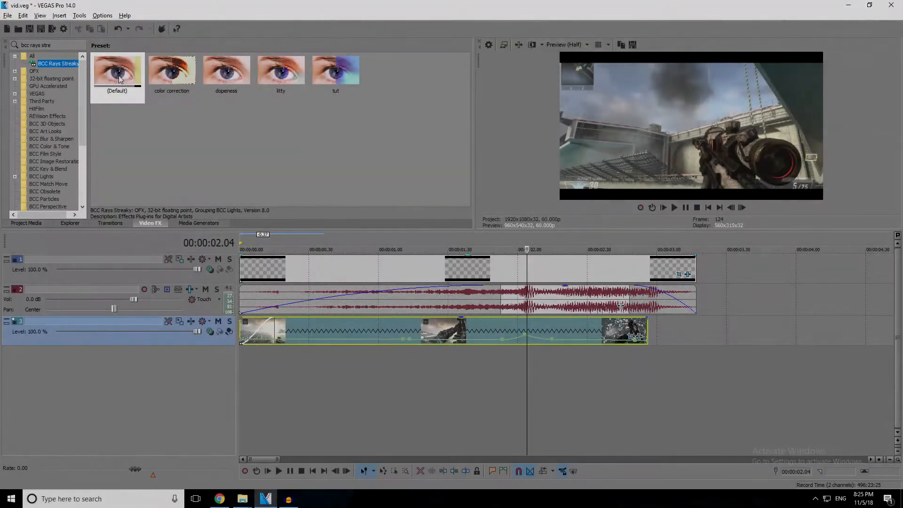
click(135, 85)
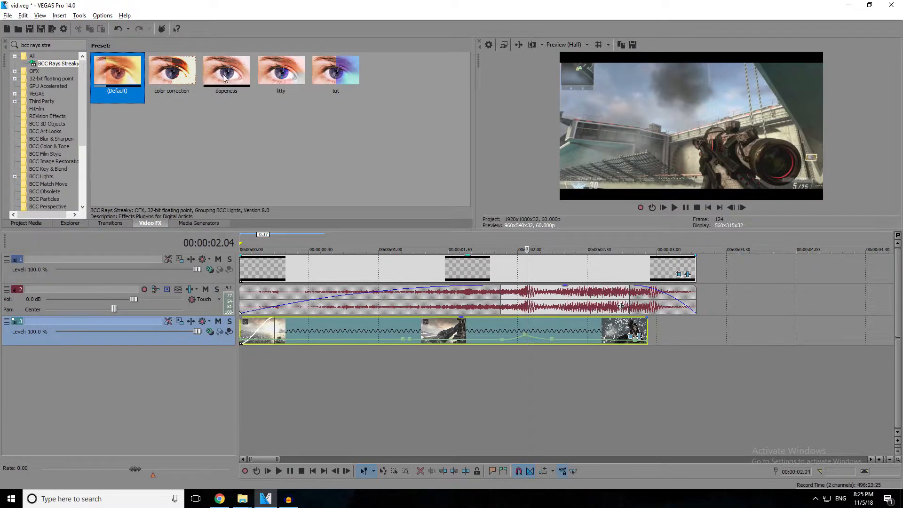
drag(125, 85, 399, 336)
drag(532, 20, 417, 18)
click(529, 57)
click(528, 91)
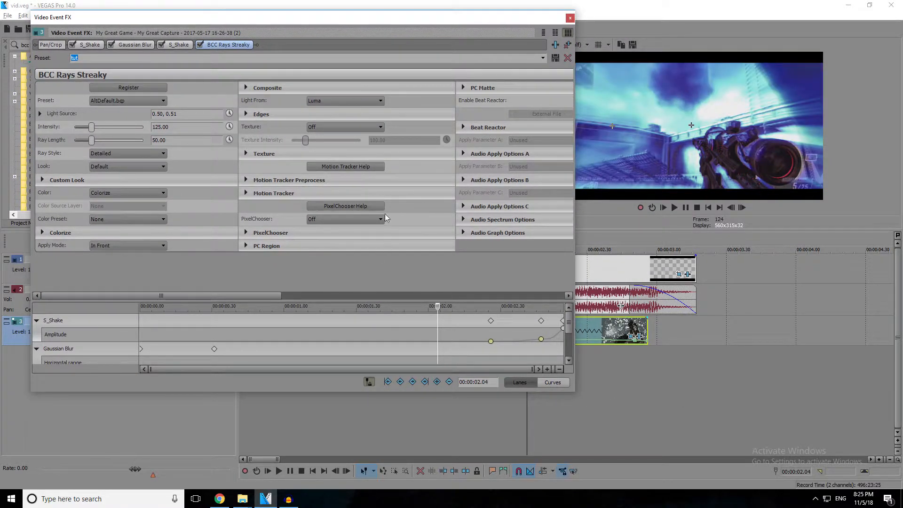
Enable animation for the BCC Rays Streaky Intensity and enlarge the keyframe area to reach its lane.
mouse_move(267, 295)
mouse_down()
mouse_move(338, 296)
mouse_move(277, 294)
mouse_up()
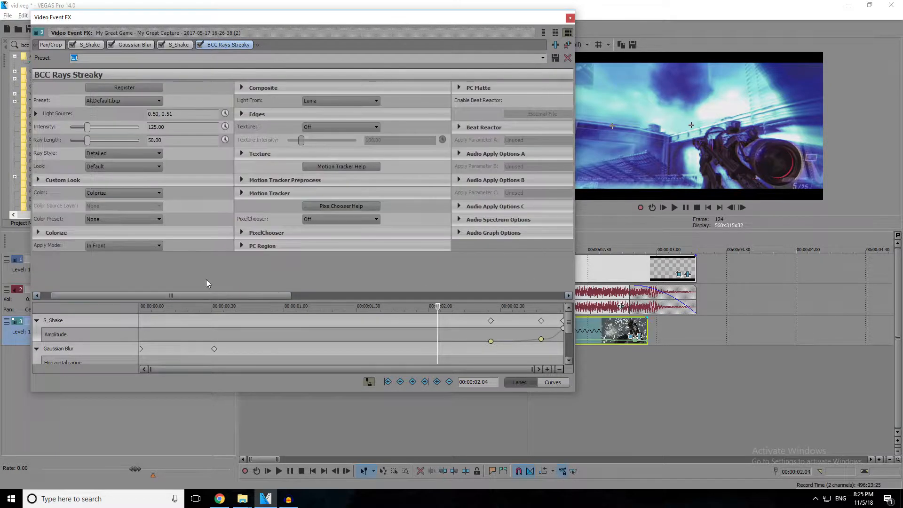
drag(198, 301, 187, 299)
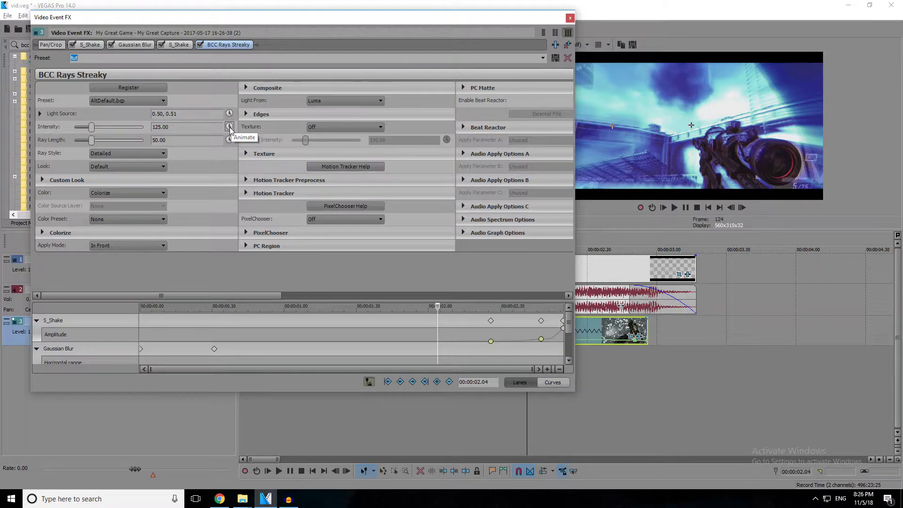
click(564, 324)
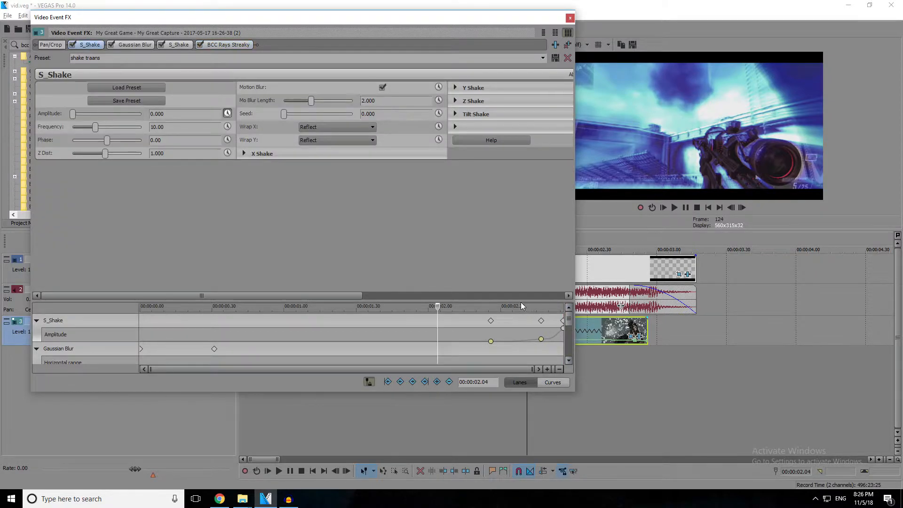
drag(523, 301, 516, 205)
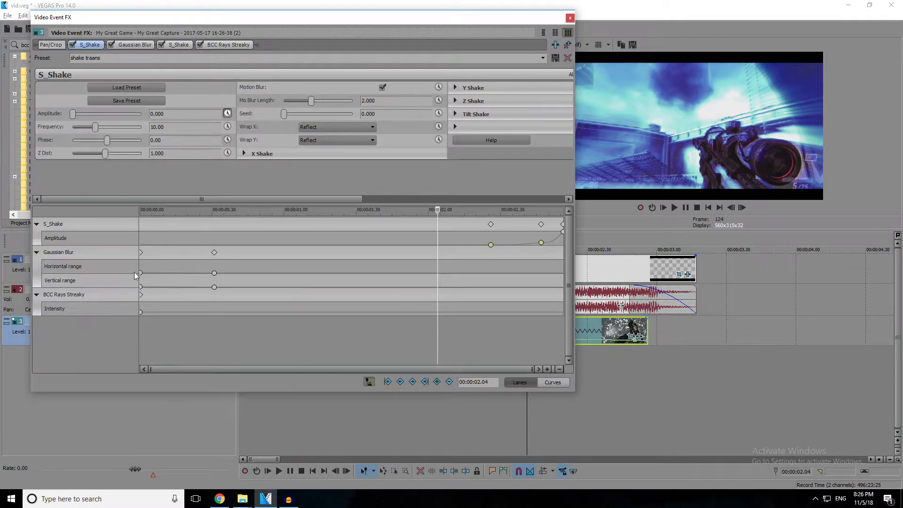
click(84, 295)
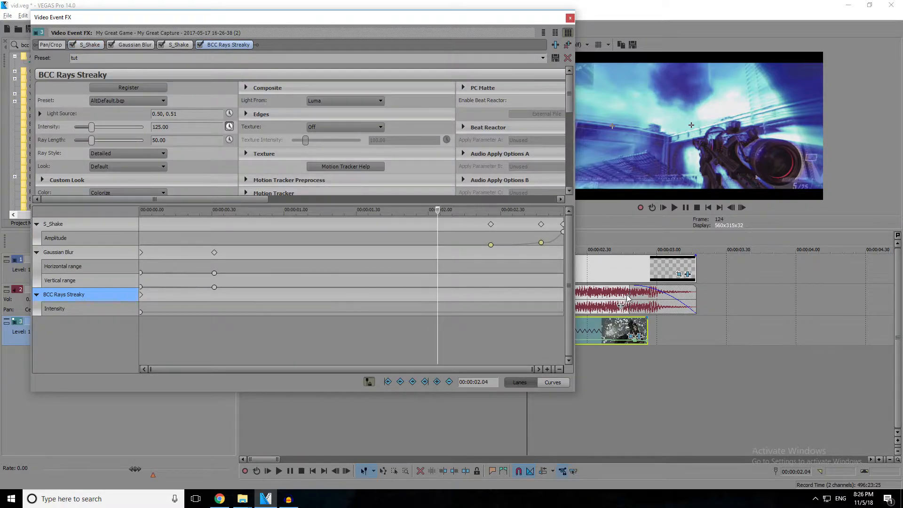
mouse_move(245, 19)
mouse_down()
mouse_move(264, 28)
mouse_move(210, 16)
mouse_move(242, 27)
mouse_up()
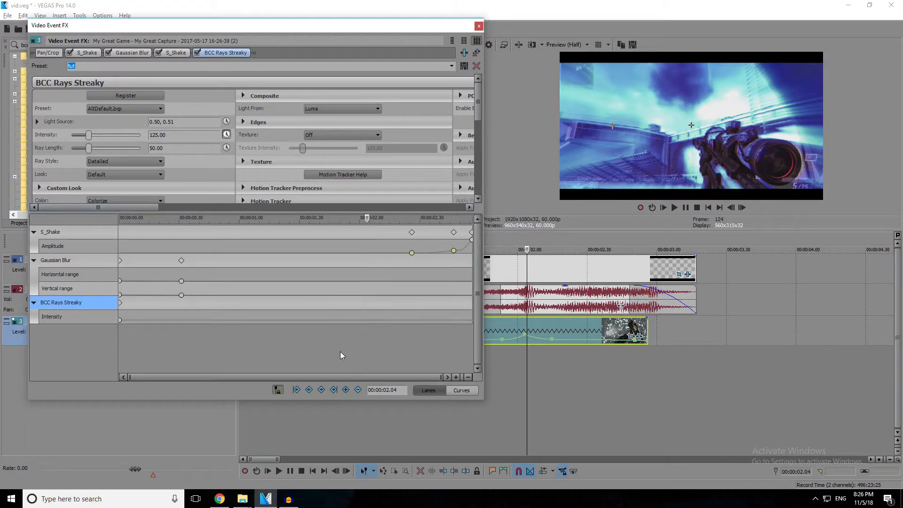
Add a BCC Rays Streaky keyframe at 00:00:02.04 and set the Intensity to 0 at 00:00:01.54.
click(345, 390)
click(367, 303)
key(Left)
key(Left)
key(Left)
key(Left)
key(Left)
key(Left)
key(Left)
key(Left)
key(Left)
key(Left)
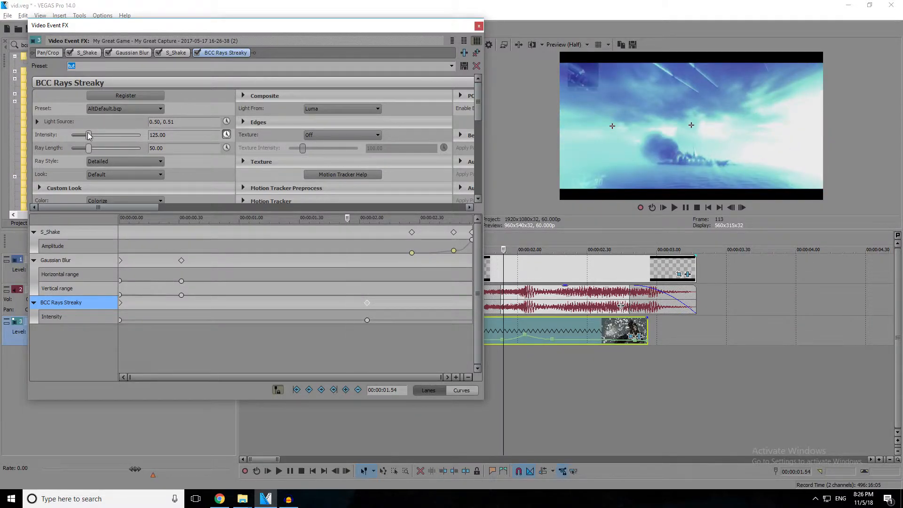
drag(88, 136, 67, 142)
Set the BCC Rays Streaky Intensity to 0 at 00:00:02.55 and at the clip's first keyframe.
click(367, 320)
click(469, 314)
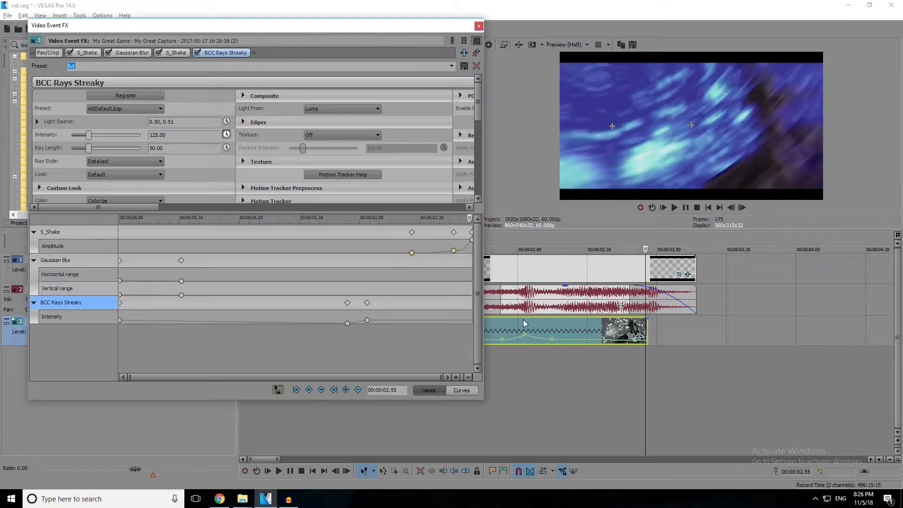
drag(89, 137, 71, 137)
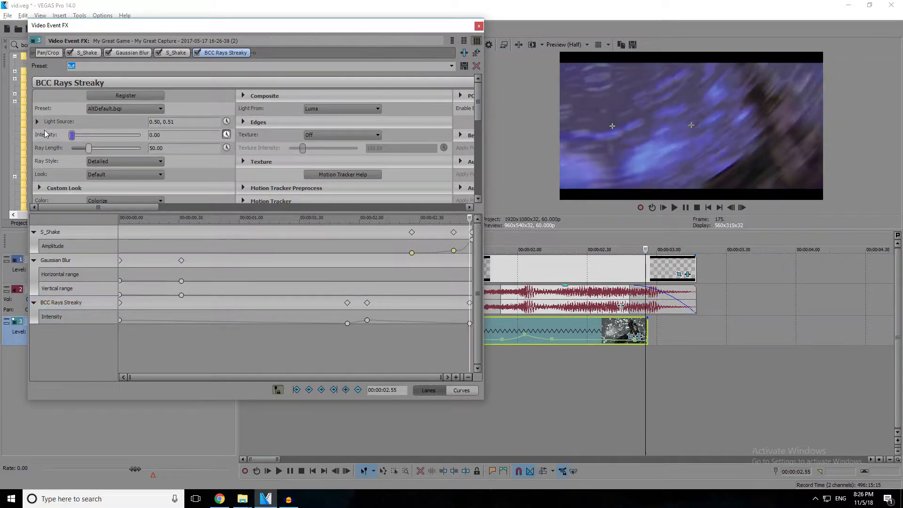
click(121, 321)
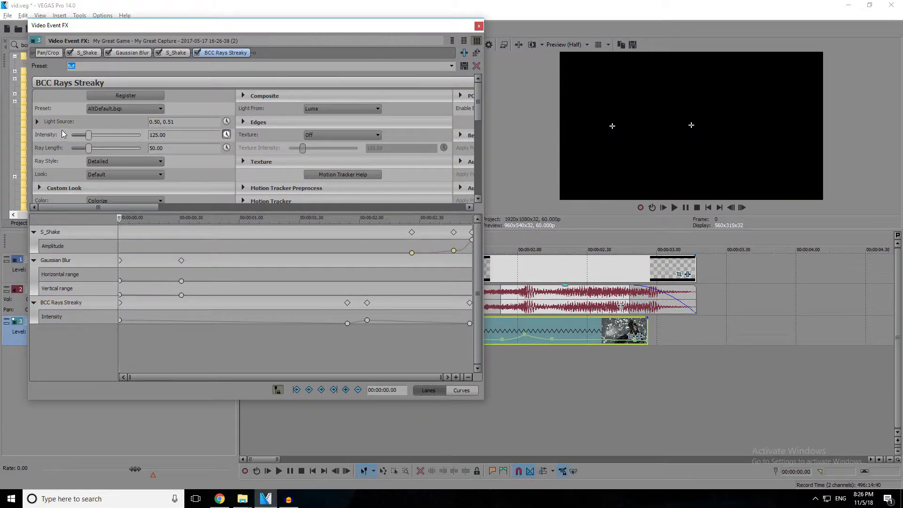
drag(89, 136, 70, 136)
Change the Intensity keyframes at 00:00:01.54 and 00:00:02.04 to Slow Fade.
click(349, 325)
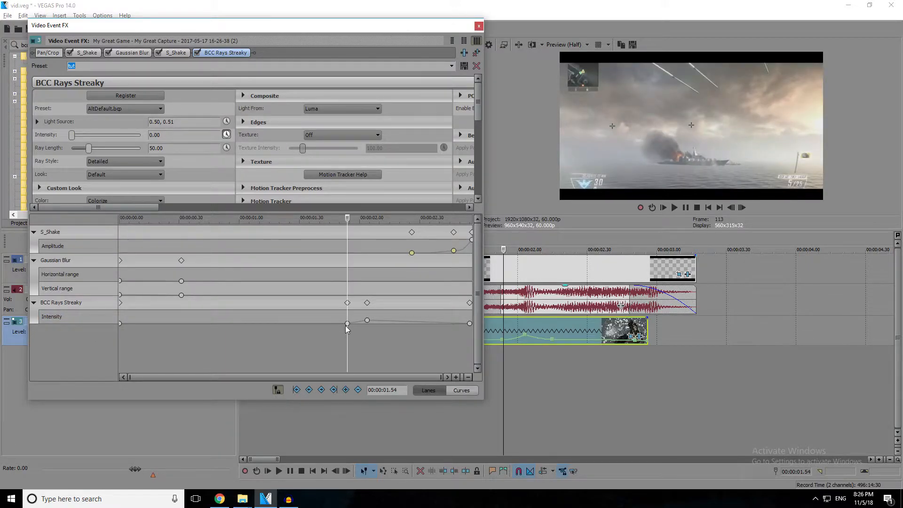
right_click(348, 325)
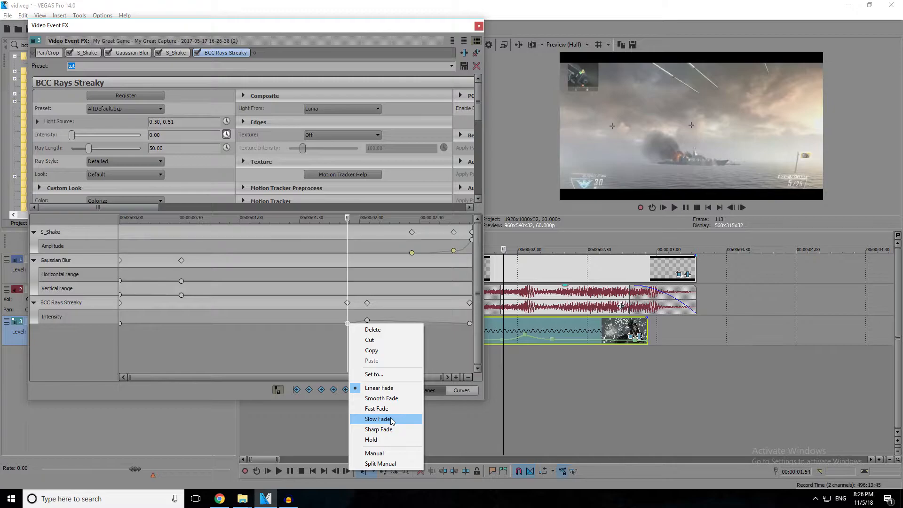
click(378, 419)
click(367, 321)
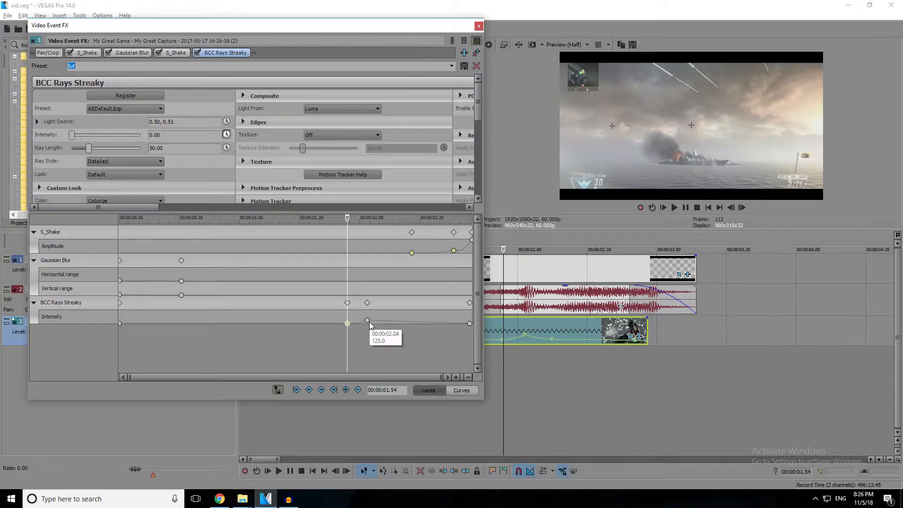
right_click(368, 322)
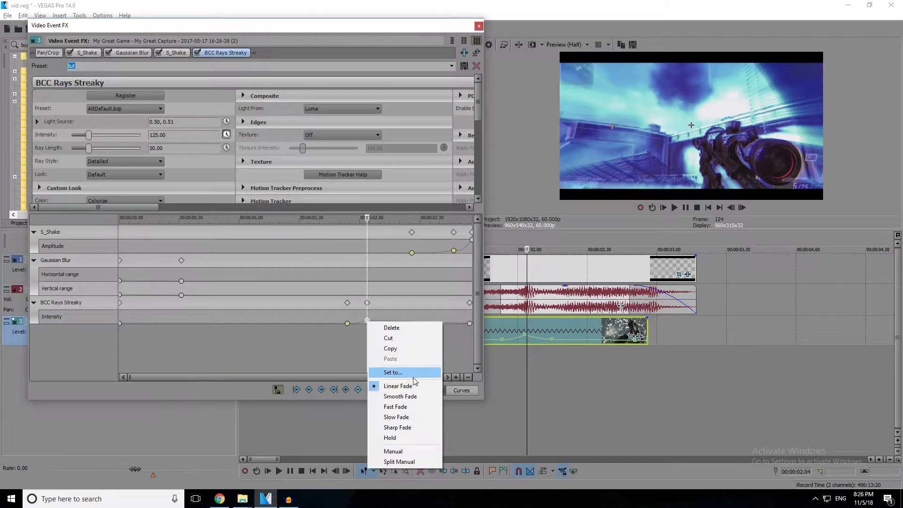
click(412, 418)
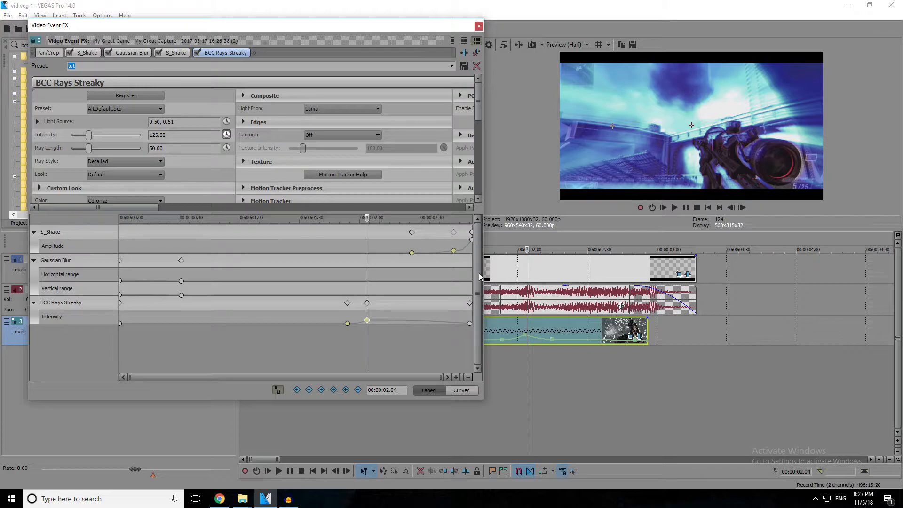
Close the effect settings and preview the timeline section from 00:00:01.42 to 00:00:03.08.
click(478, 25)
scroll(564, 242, down, 2)
drag(566, 243, 414, 228)
key(space)
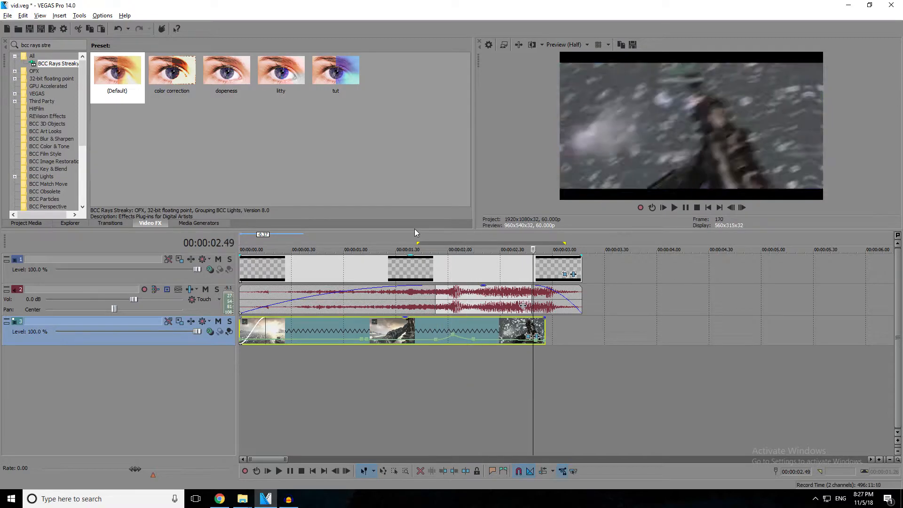
key(space)
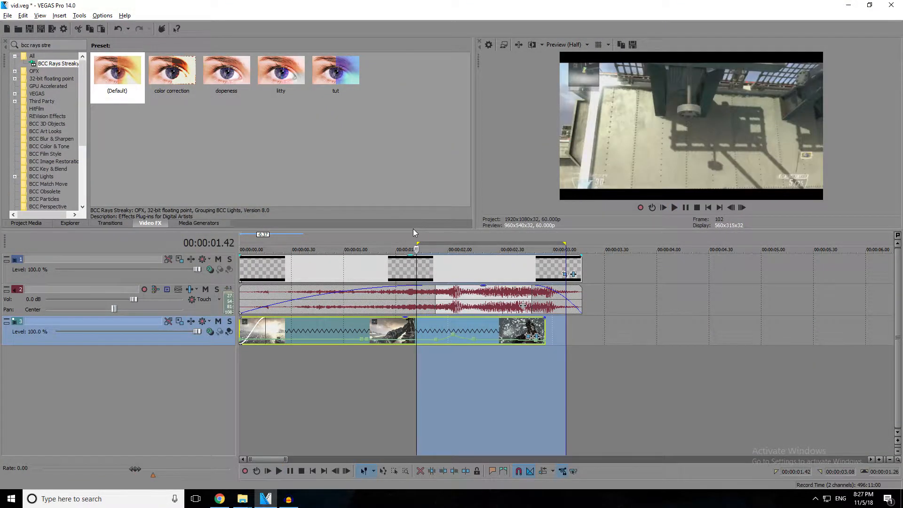
Search the video effects for "S_glin" and apply S_GlintRainbow with the tut preset to the gameplay clip.
double_click(472, 332)
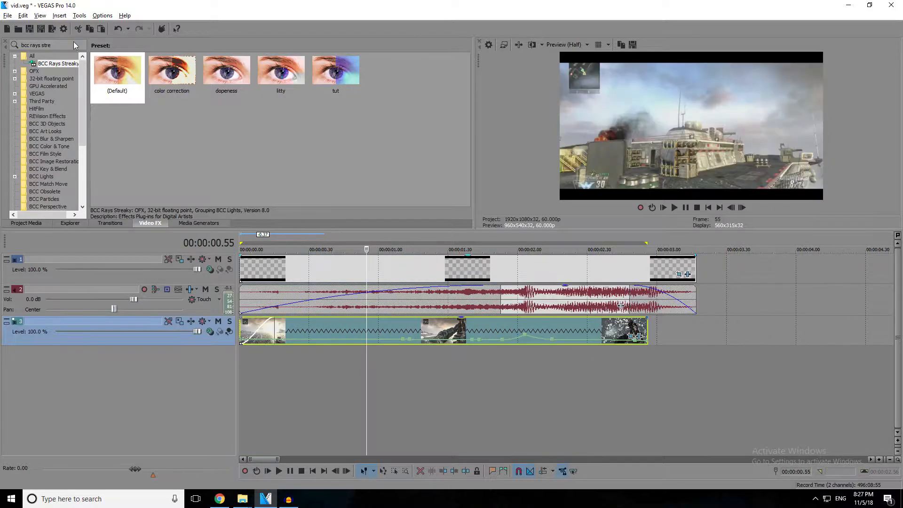
drag(76, 46, 22, 46)
key(BackSpace)
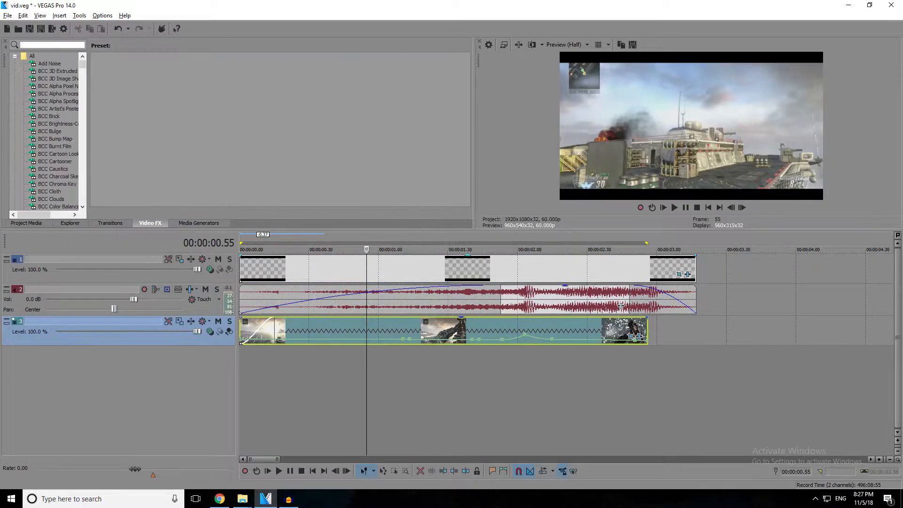
text(s_)
scroll(57, 103, down, 10)
drag(83, 87, 77, 66)
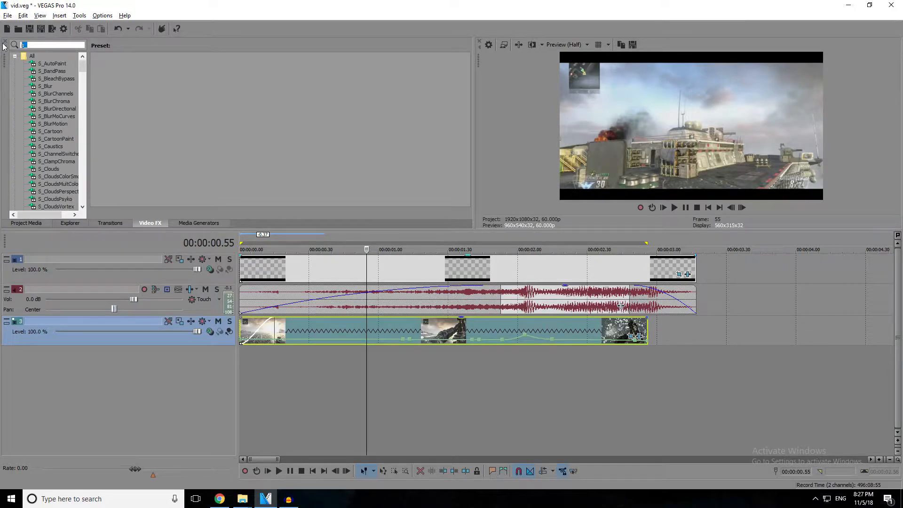
key(BackSpace)
text(S_s)
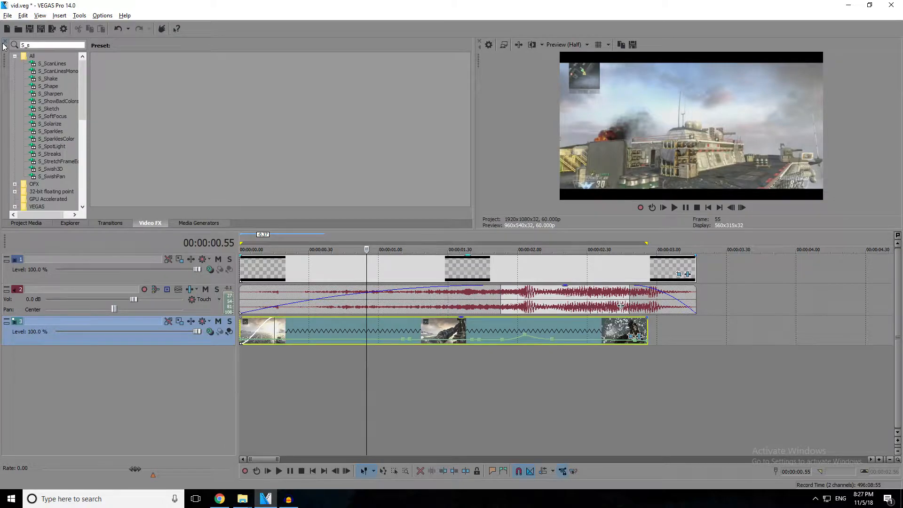
key(BackSpace)
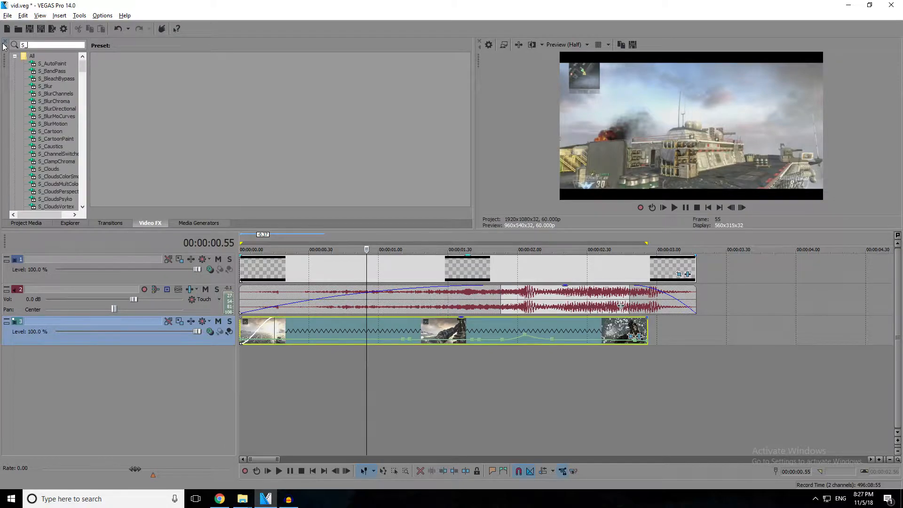
text(glin)
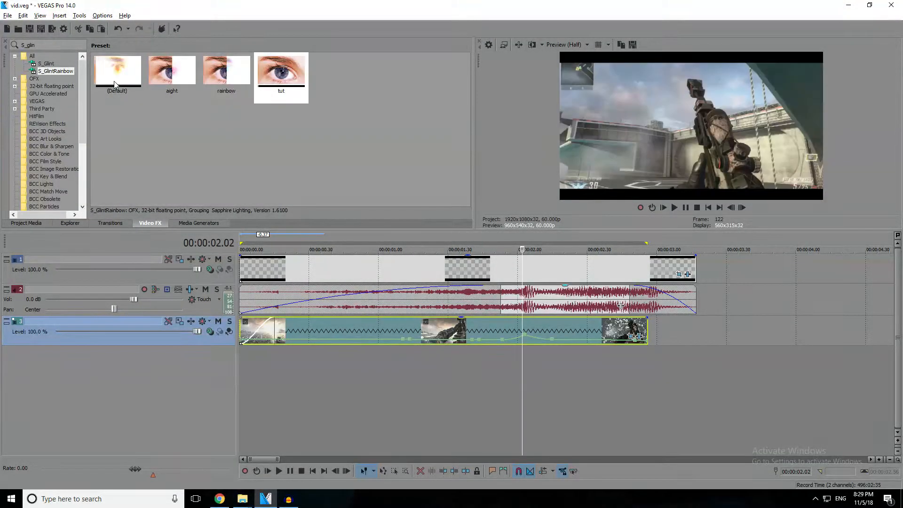
drag(125, 71, 522, 327)
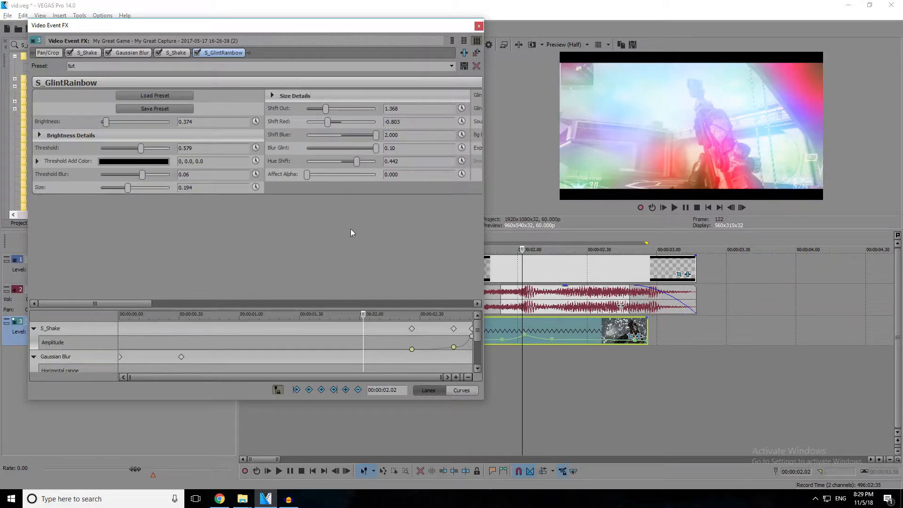
Enable animation for the S_GlintRainbow Brightness and add keyframes at 00:00:02.02 and 00:00:02.53.
drag(148, 304, 108, 312)
drag(433, 316, 388, 200)
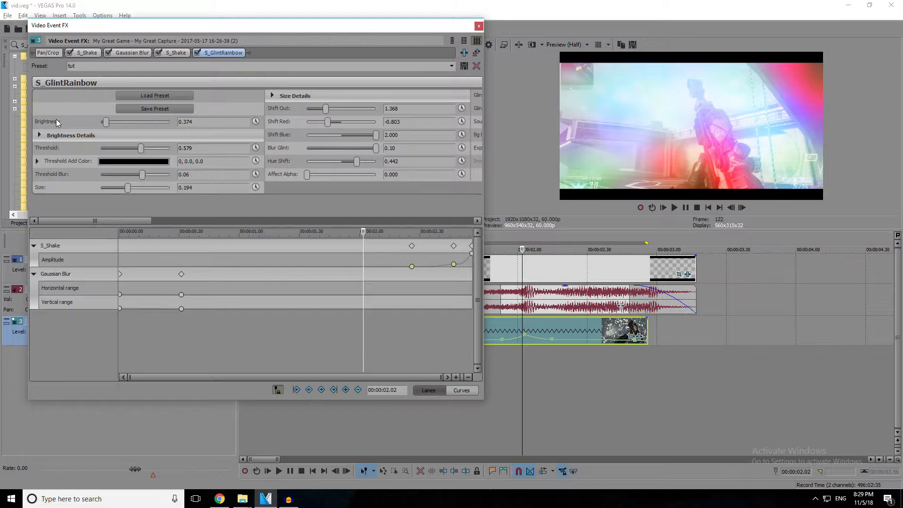
click(255, 122)
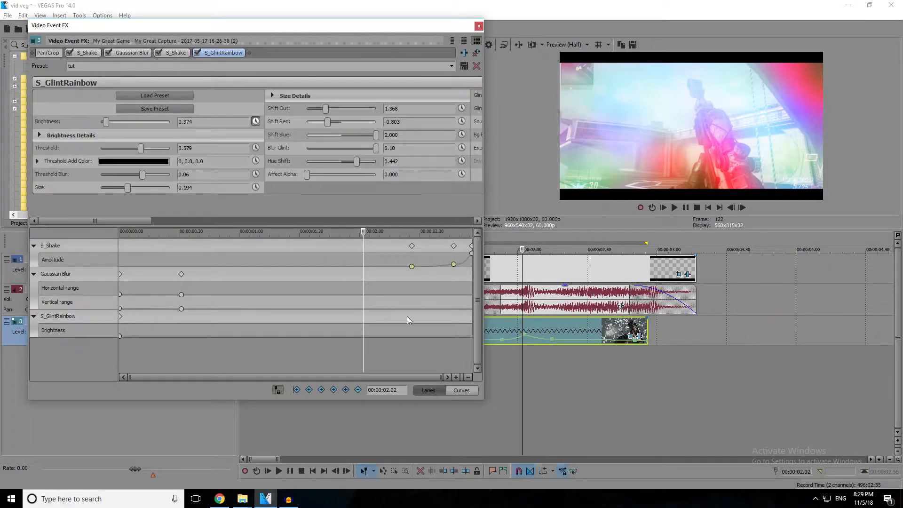
click(346, 390)
click(363, 316)
click(466, 317)
click(346, 390)
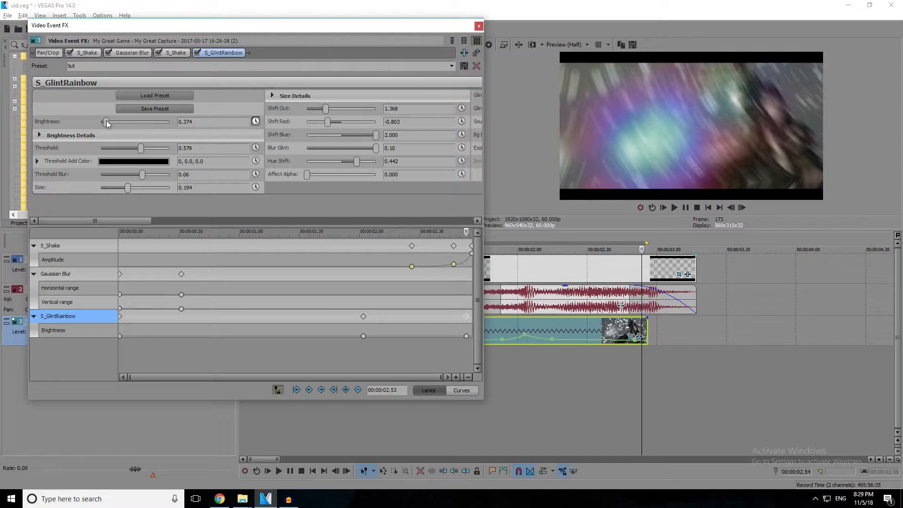
Set the S_GlintRainbow Brightness to 0 at 00:00:02.53, at 00:00:01.52 and at the clip's start.
drag(107, 122, 87, 125)
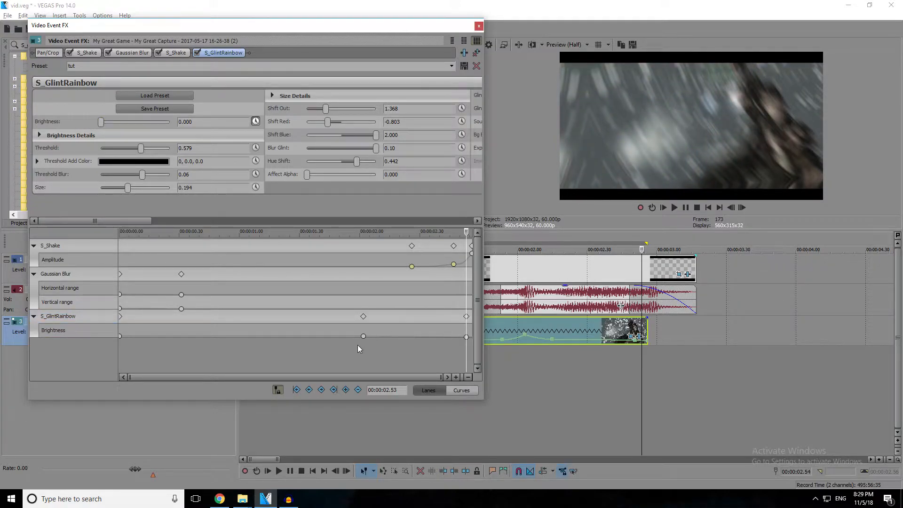
click(363, 316)
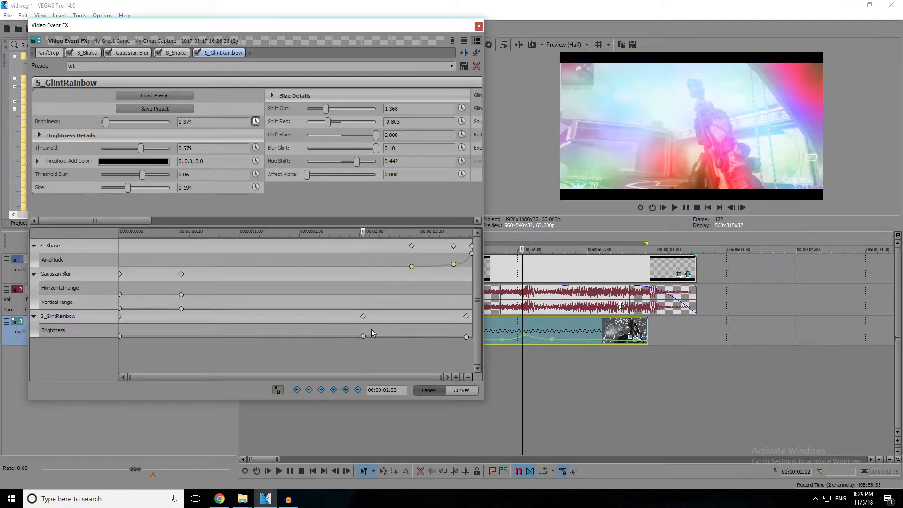
click(343, 299)
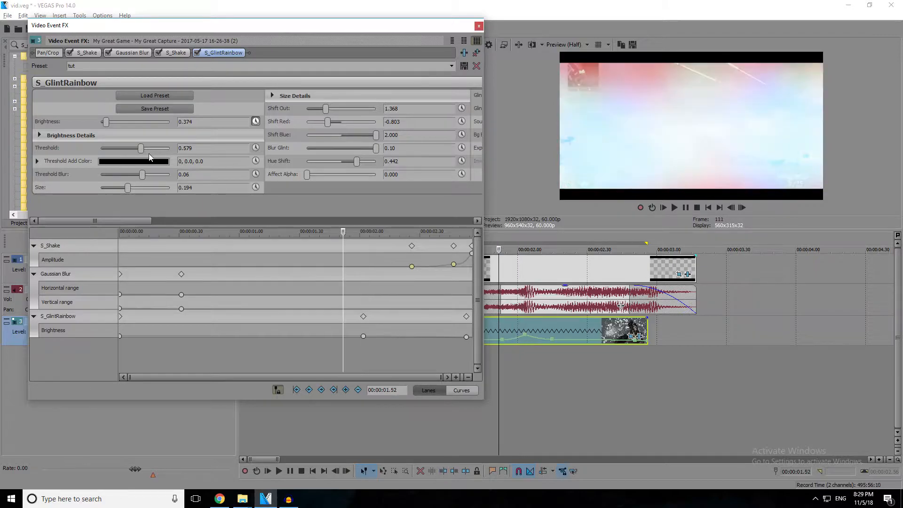
drag(106, 122, 89, 125)
click(120, 335)
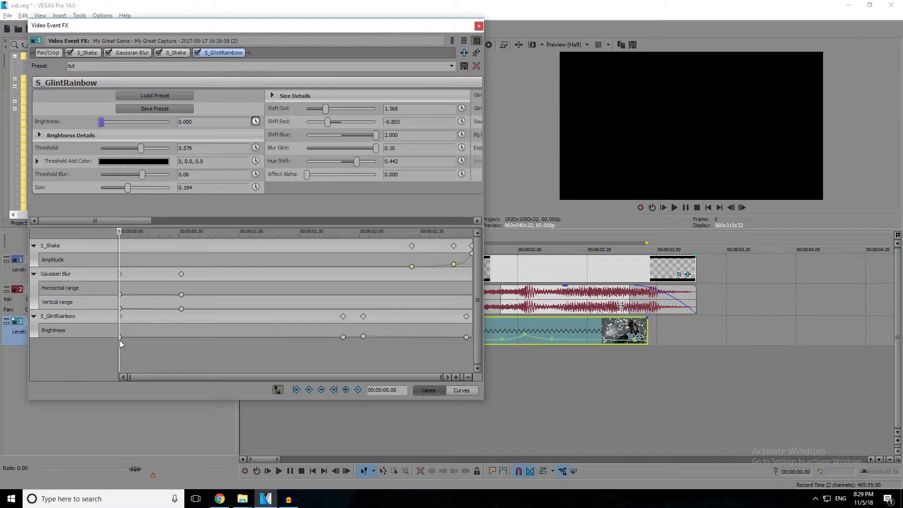
Change the S_GlintRainbow Brightness keyframes at 00:00:01.52 and 00:00:02.02 to Slow Fade.
click(343, 337)
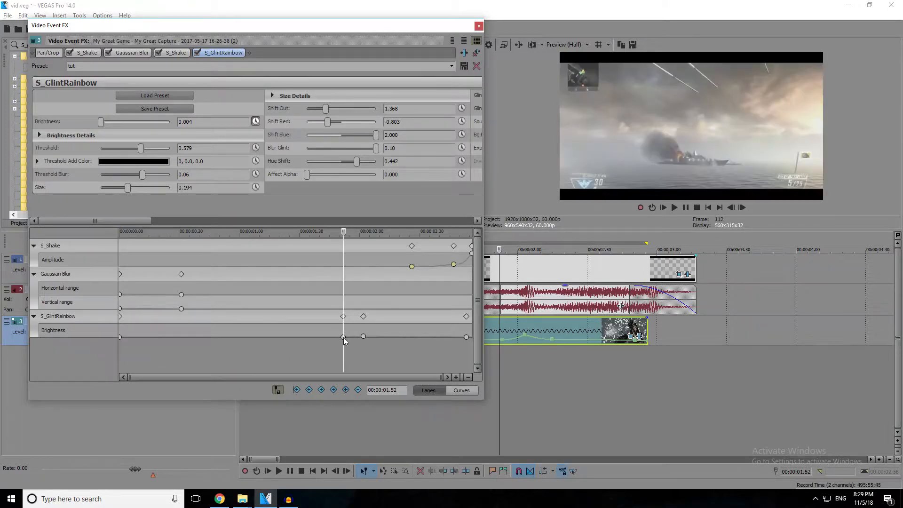
right_click(343, 337)
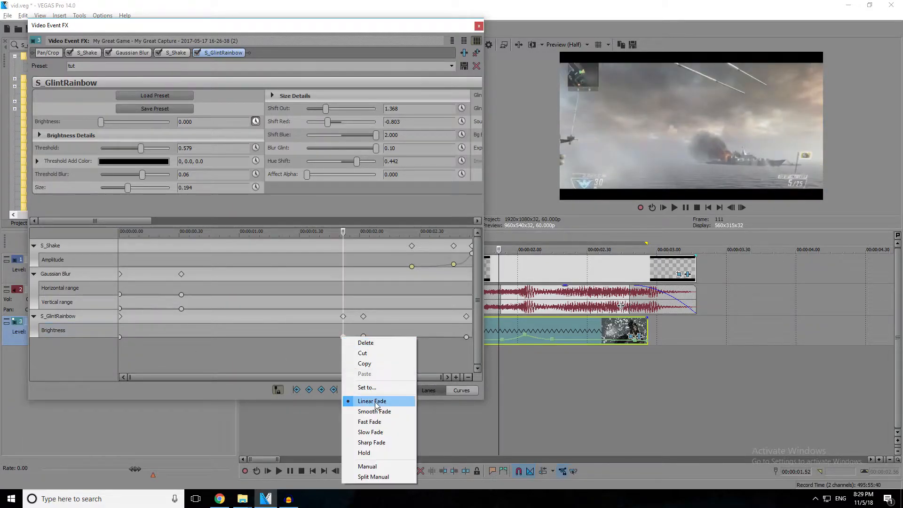
click(379, 421)
right_click(343, 337)
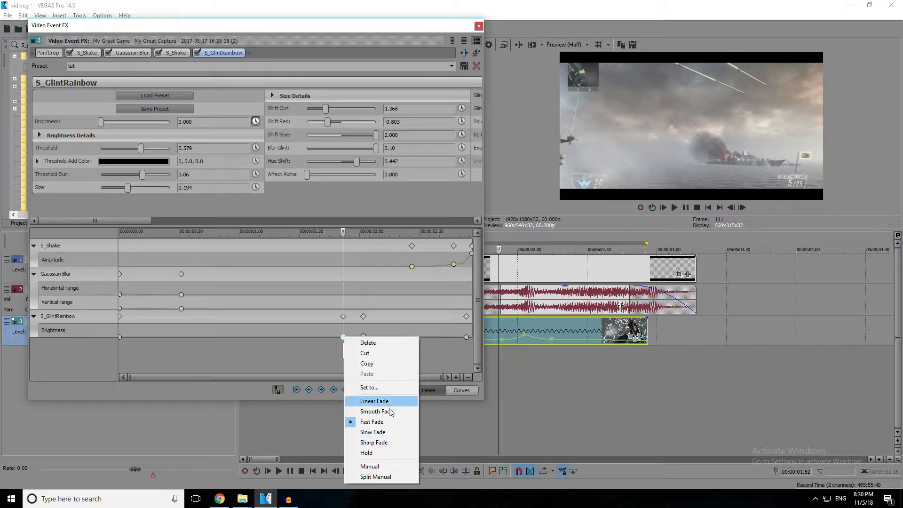
click(391, 430)
right_click(362, 335)
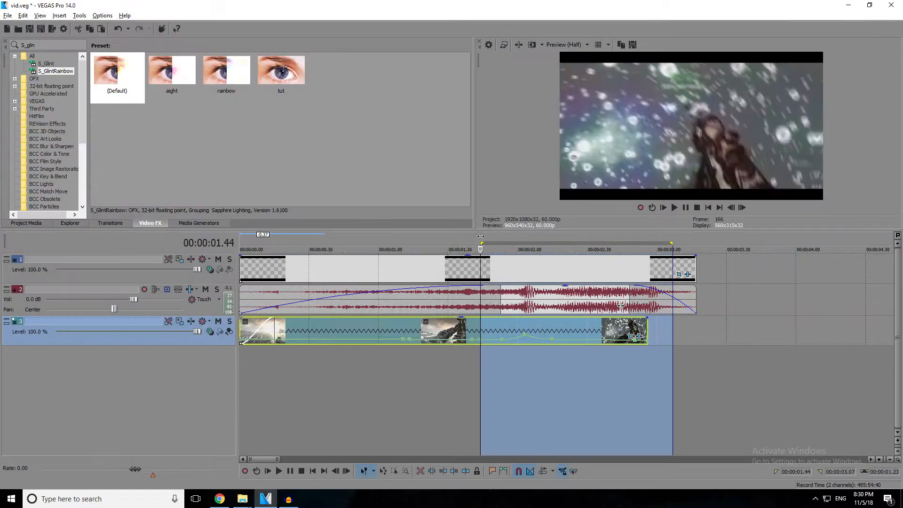
Preview the timeline section from 00:00:01.13 to 00:00:03.07.
drag(481, 236, 409, 235)
key(space)
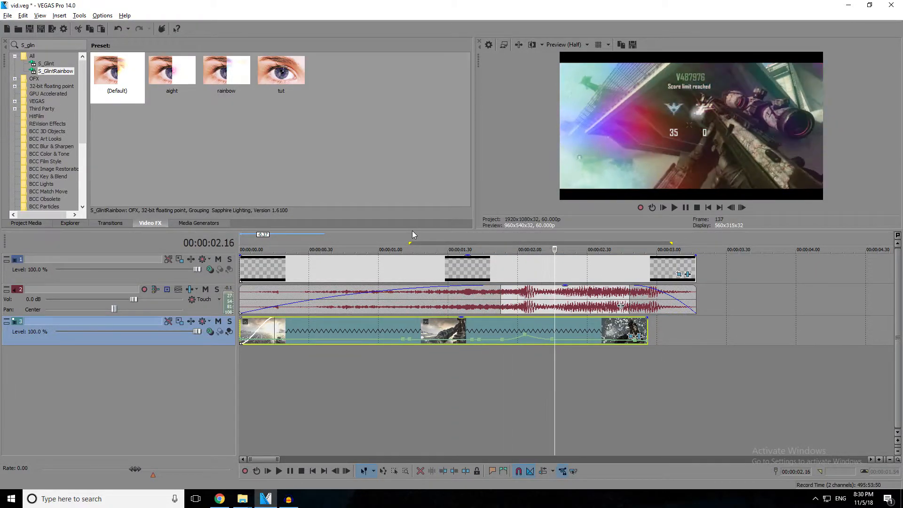
key(space)
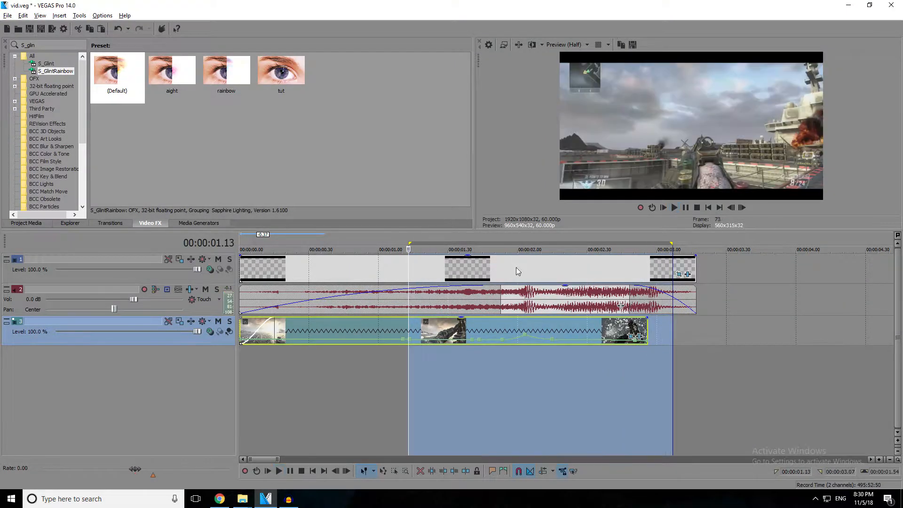
Apply the S_Glint effect with the tut preset to the gameplay clip.
click(529, 324)
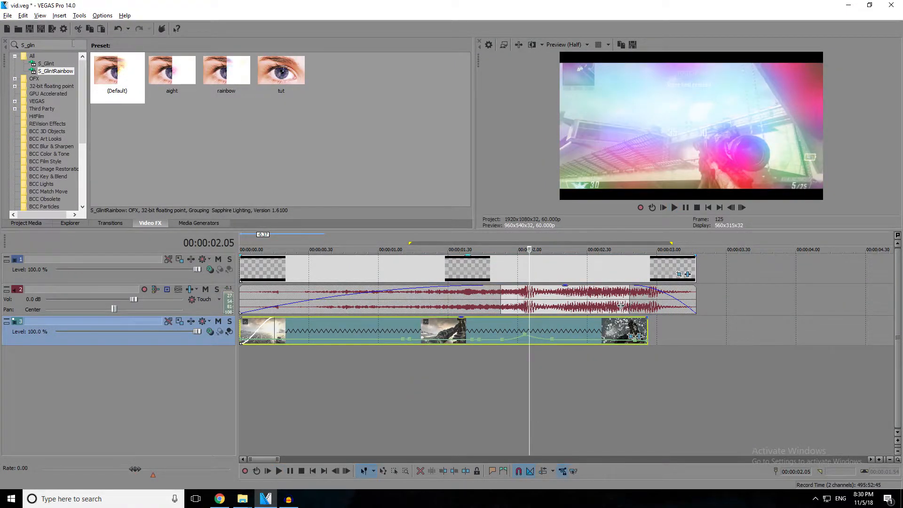
click(46, 64)
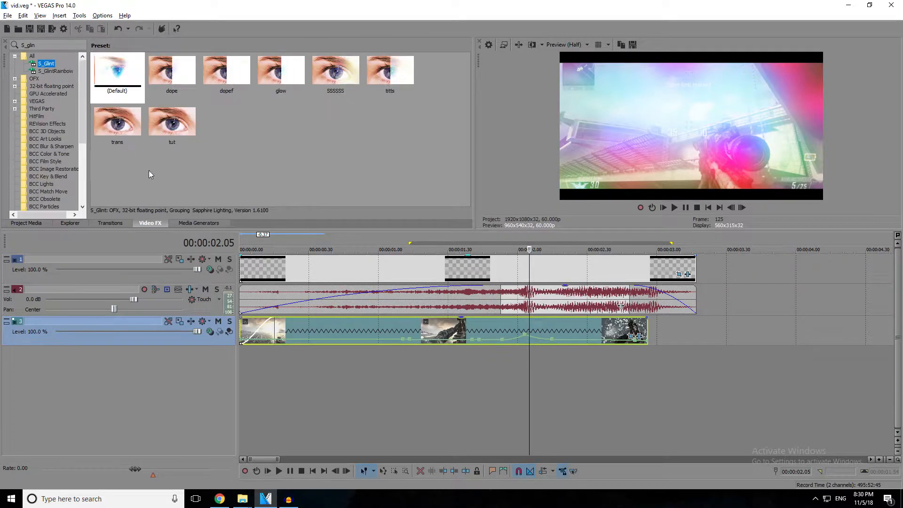
click(233, 154)
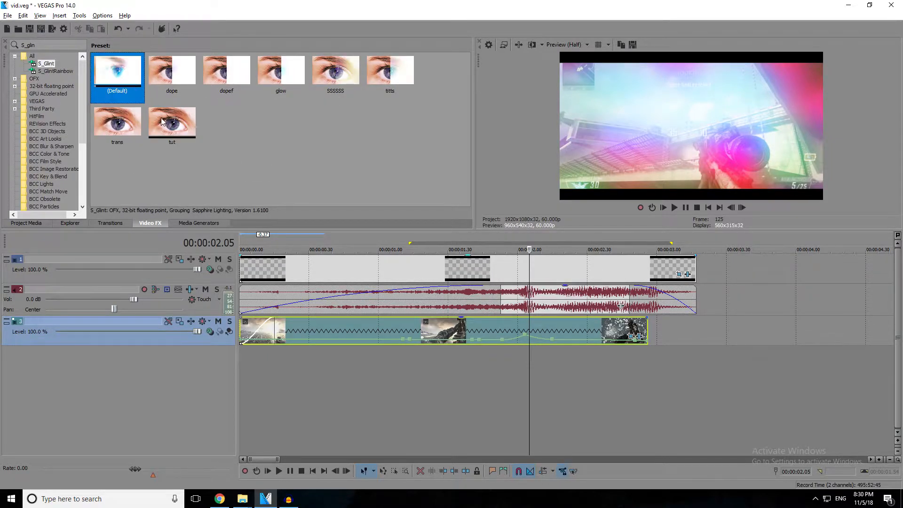
drag(117, 71, 527, 323)
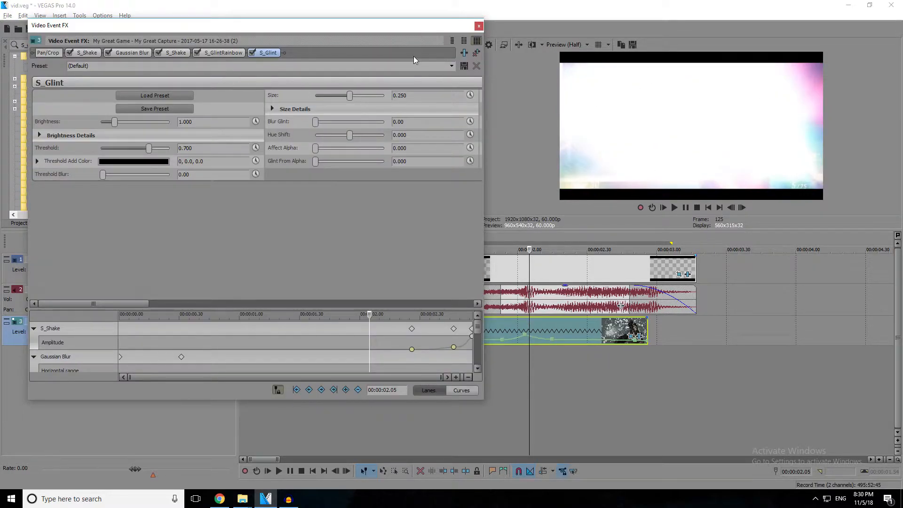
click(451, 67)
click(375, 115)
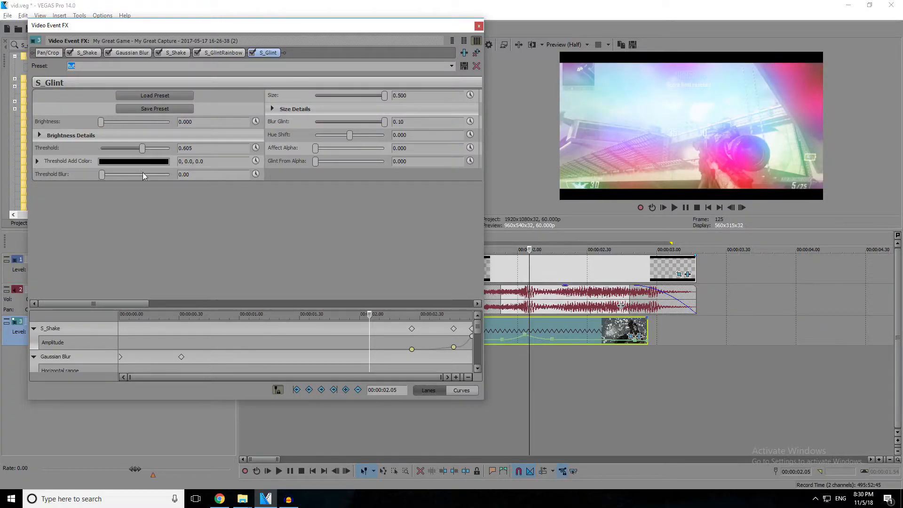
Enable animation for the S_Glint Brightness and set it to 0.034 at 00:00:02.02.
mouse_move(140, 304)
mouse_down()
mouse_move(453, 292)
mouse_move(135, 289)
mouse_up()
drag(478, 339, 477, 367)
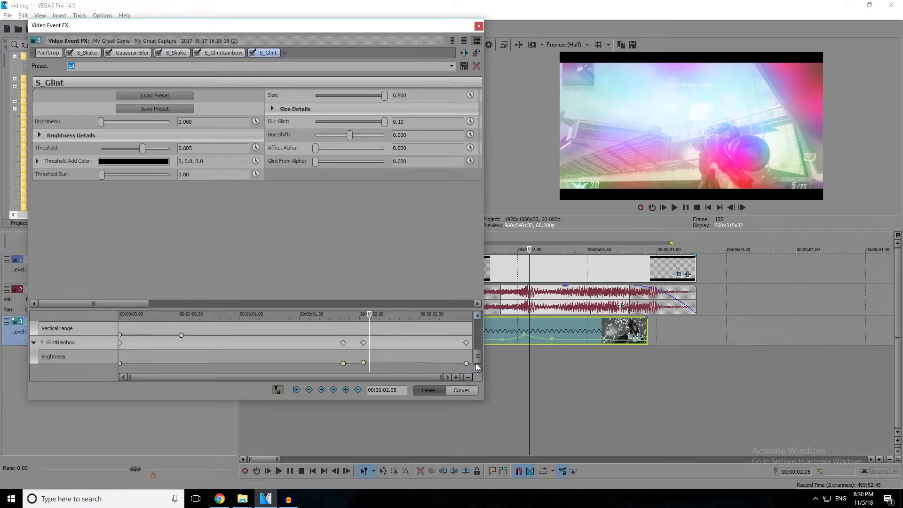
click(257, 121)
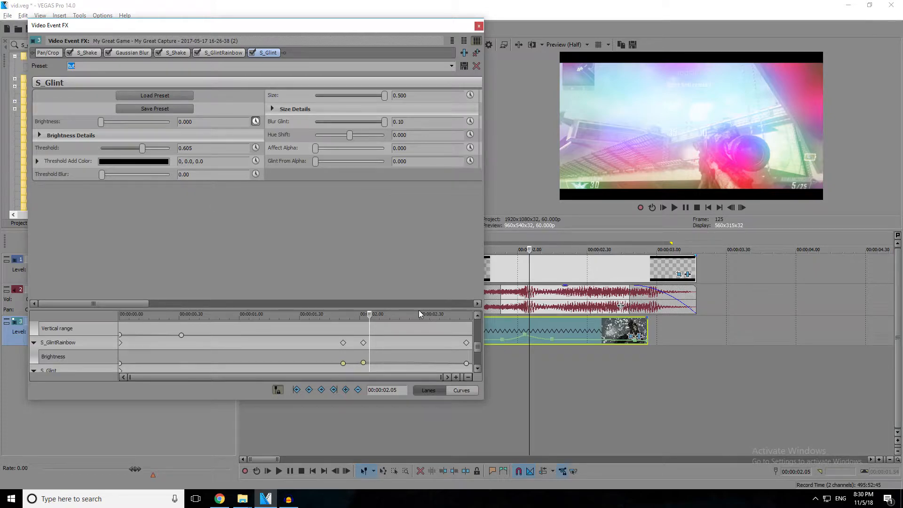
drag(420, 308, 420, 208)
click(363, 333)
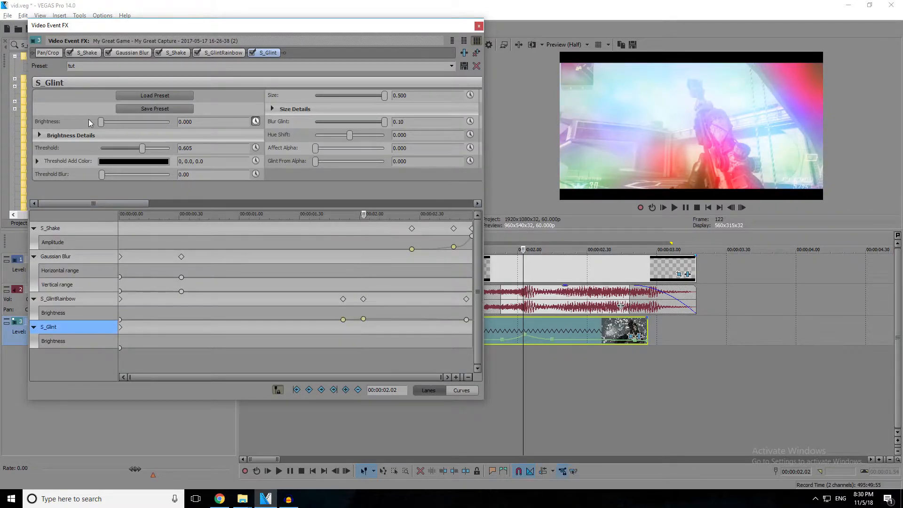
drag(101, 122, 103, 128)
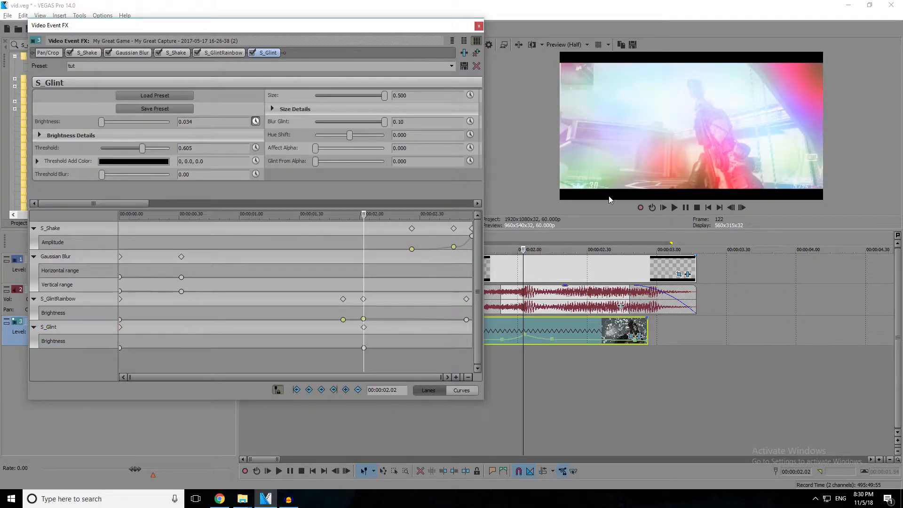
Add S_Glint Brightness keyframes with value 0 at 00:00:01.52 and 00:00:02.54.
click(343, 331)
drag(94, 122, 74, 140)
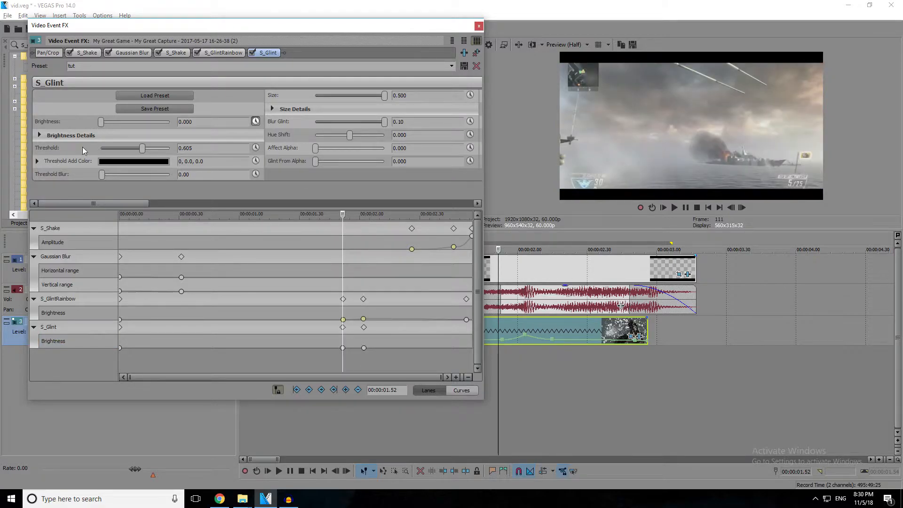
click(467, 331)
click(100, 122)
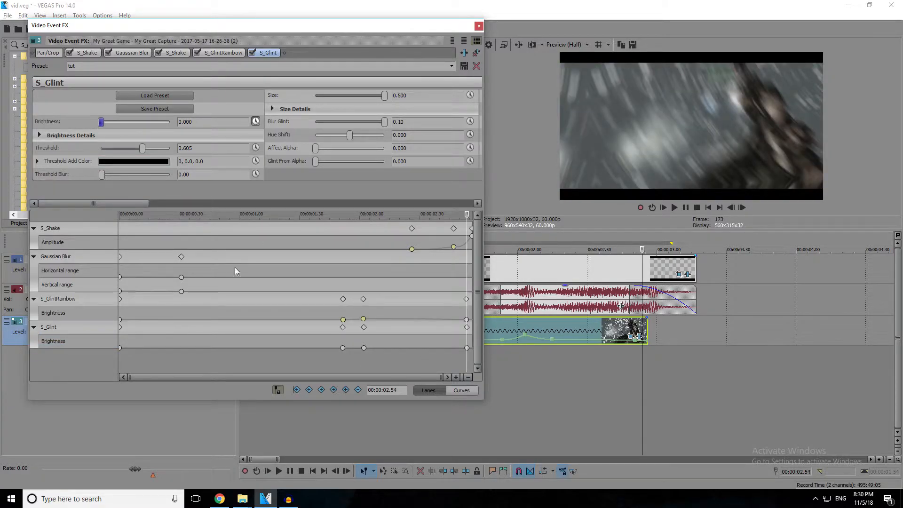
click(120, 347)
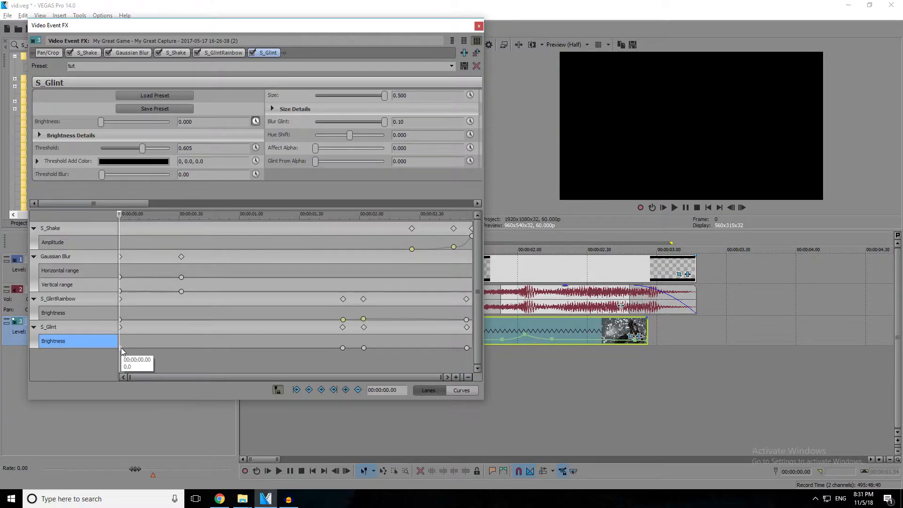
Change the S_Glint Brightness keyframe at 00:00:01.52 to Slow Fade.
click(342, 348)
right_click(343, 349)
click(342, 347)
right_click(343, 348)
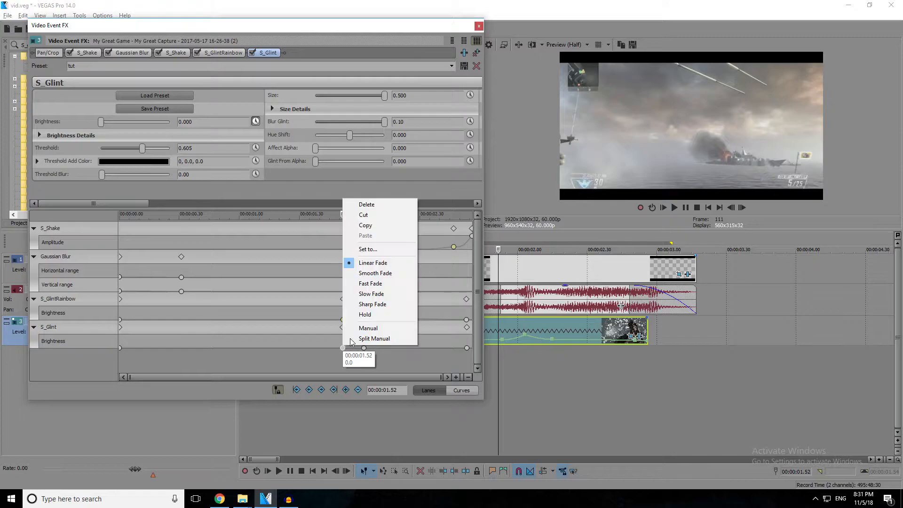
click(367, 297)
click(364, 348)
Close the effect settings and preview the timeline section from 00:00:01.01 to 00:00:03.14.
click(479, 26)
drag(689, 242, 381, 242)
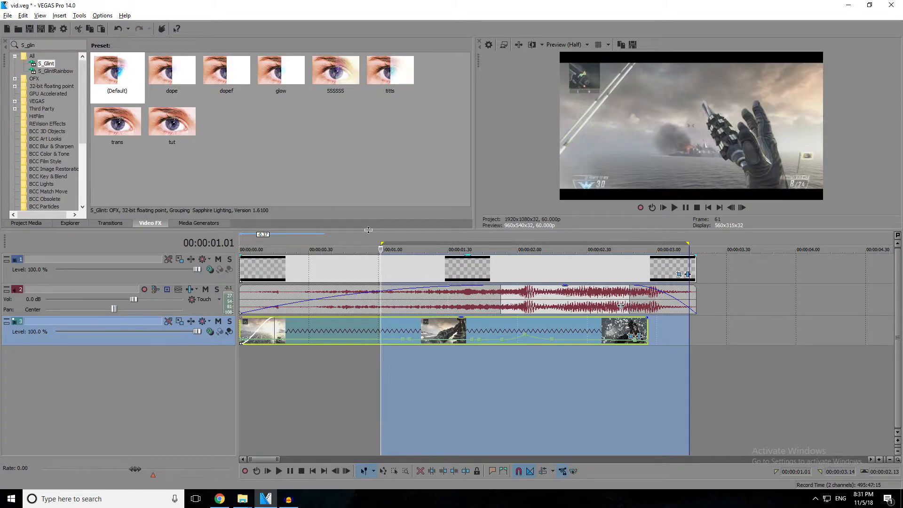
key(space)
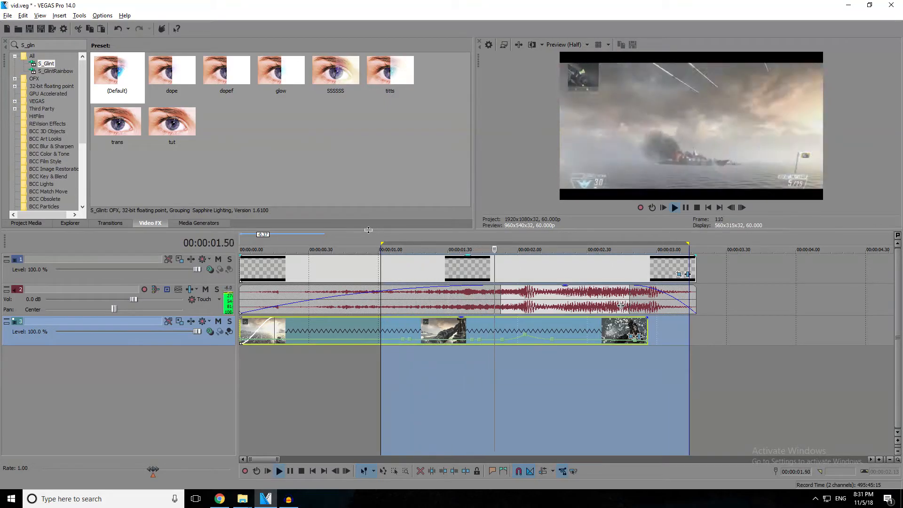
Search the video effects for "rgb" and apply BCC RGB Edges with the tut preset to the gameplay clip.
click(523, 299)
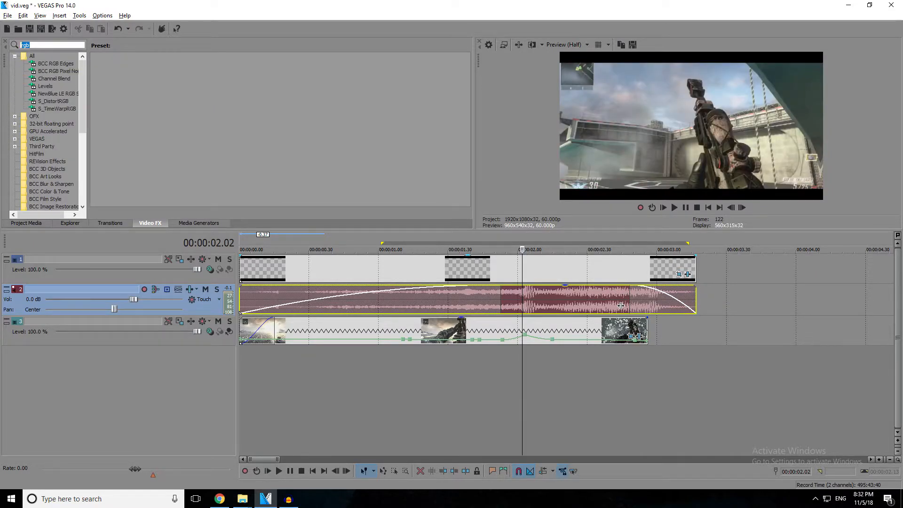
key(BackSpace)
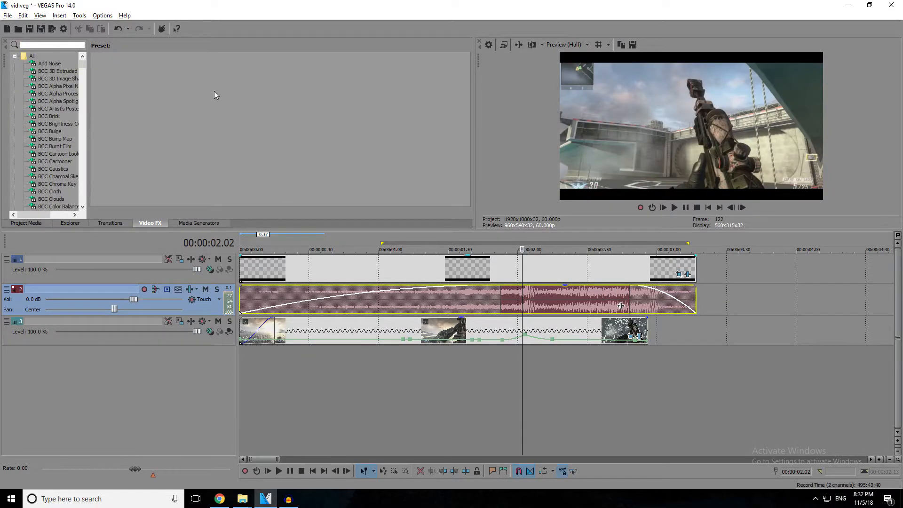
click(56, 71)
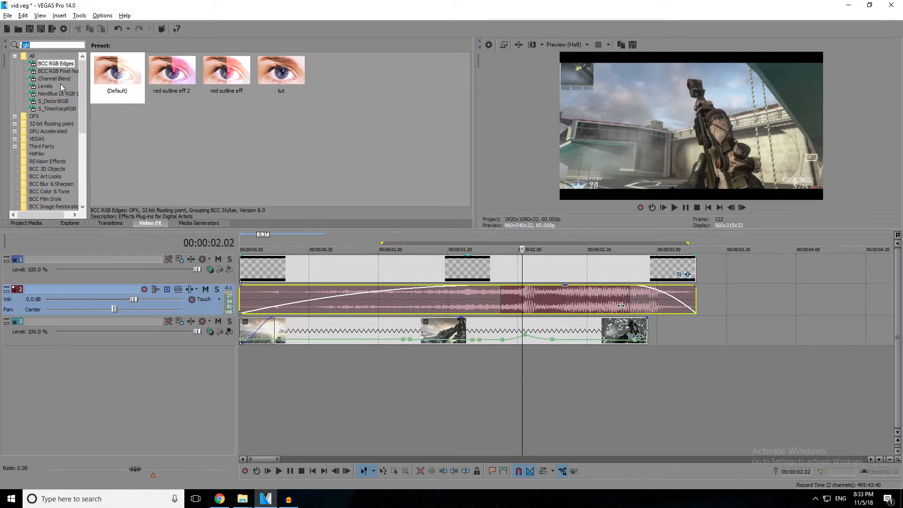
click(171, 166)
click(56, 64)
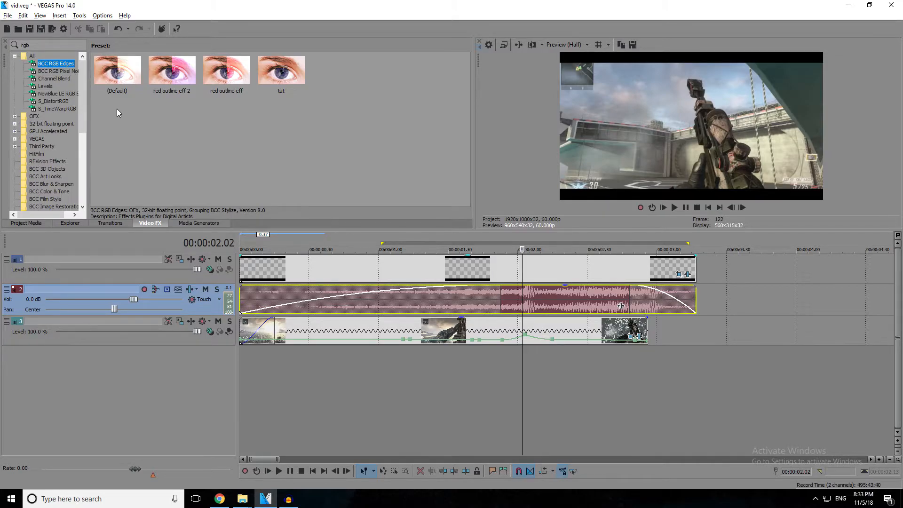
drag(118, 84, 534, 336)
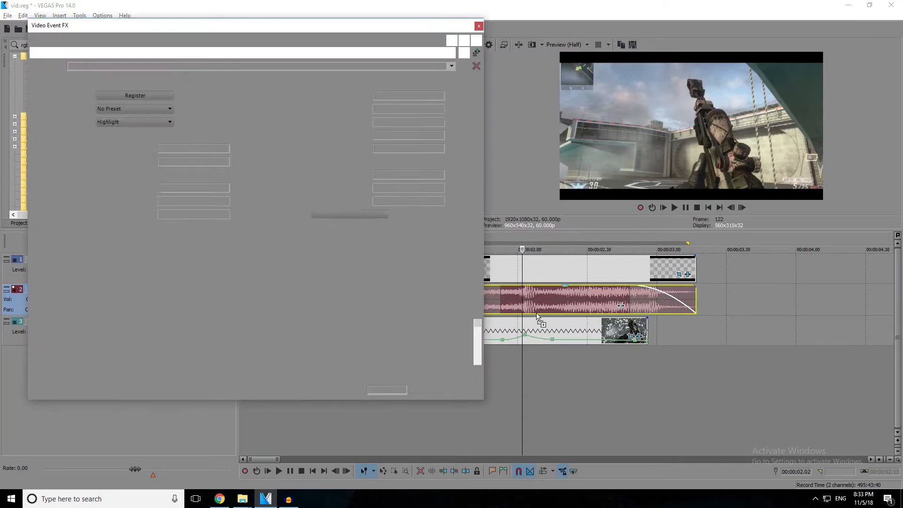
click(450, 69)
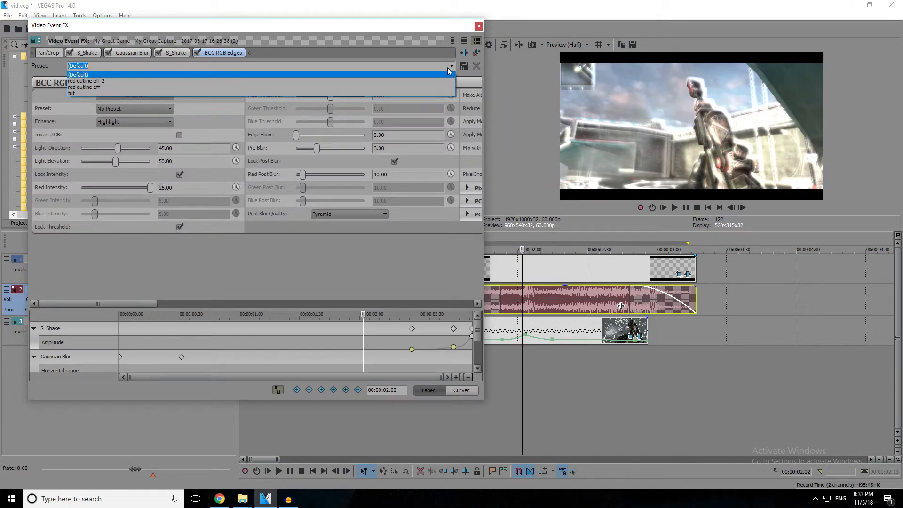
click(417, 92)
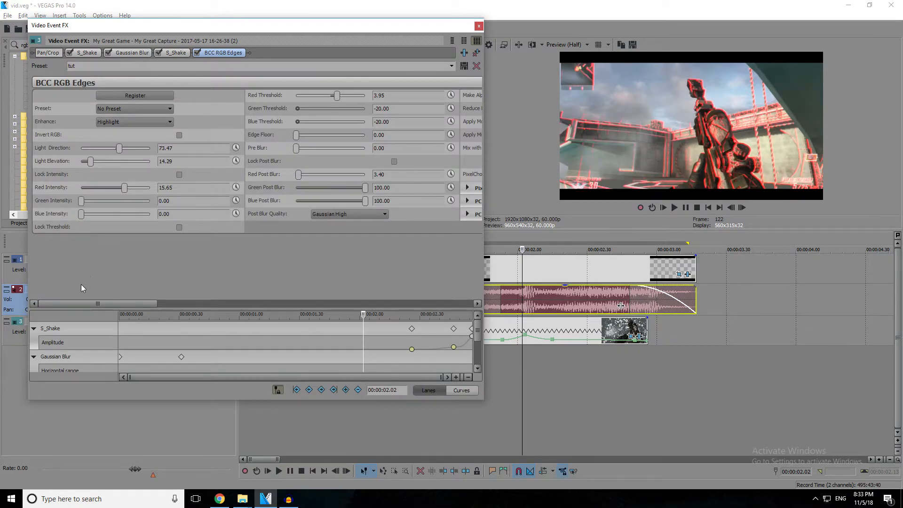
Enable animation for the BCC RGB Edges Mix with Original value and add a keyframe at 00:00:02.03.
drag(98, 306, 439, 299)
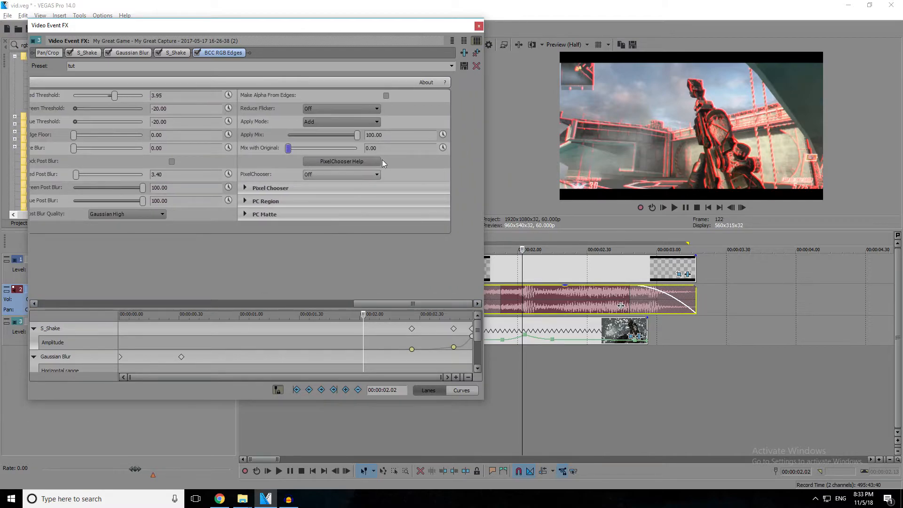
click(443, 148)
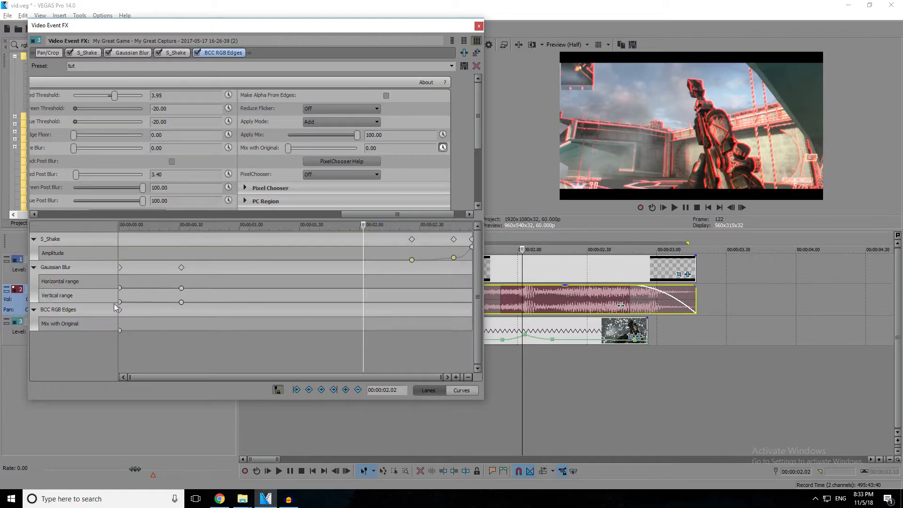
click(121, 311)
click(525, 301)
click(346, 390)
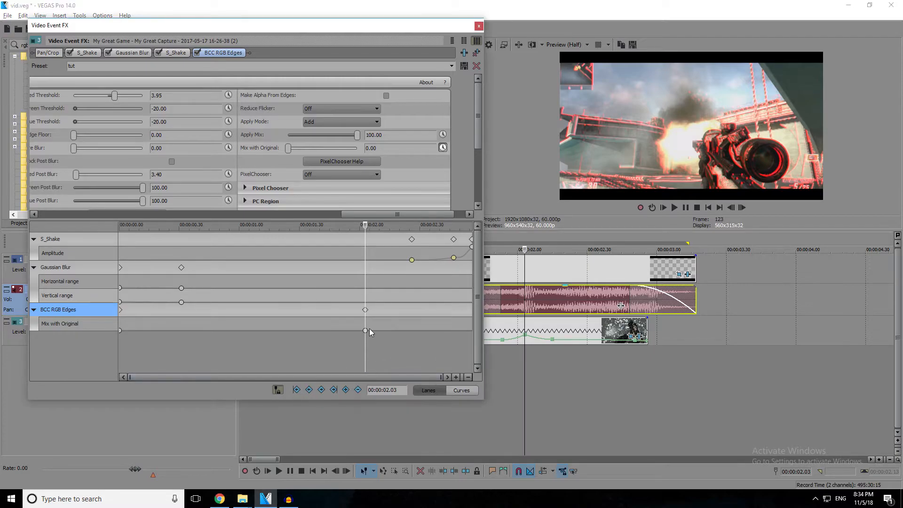
Add a BCC RGB Edges keyframe at 00:00:02.55 and set Mix with Original to 100 at 00:00:01.54.
click(468, 315)
click(345, 389)
click(365, 311)
key(Left)
key(Left)
key(Left)
key(Left)
key(Left)
key(Left)
key(Left)
key(Left)
key(Left)
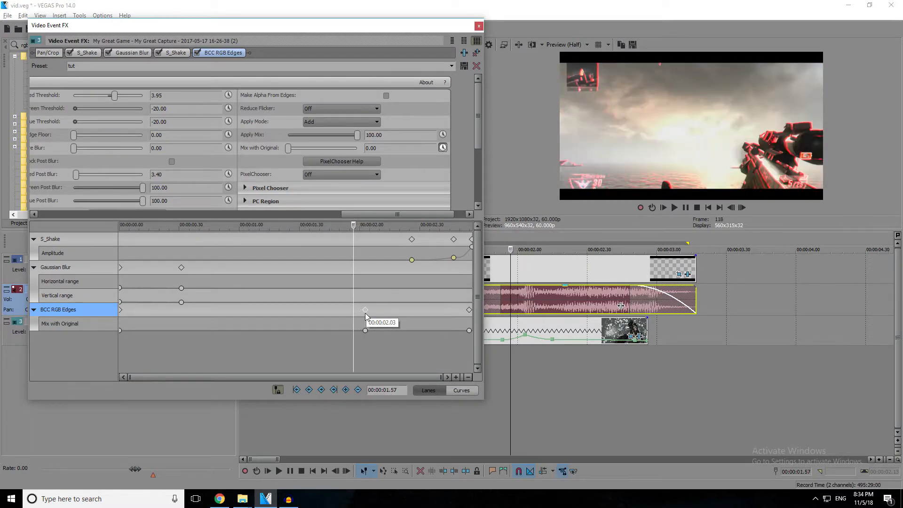
click(288, 150)
drag(288, 150, 548, 164)
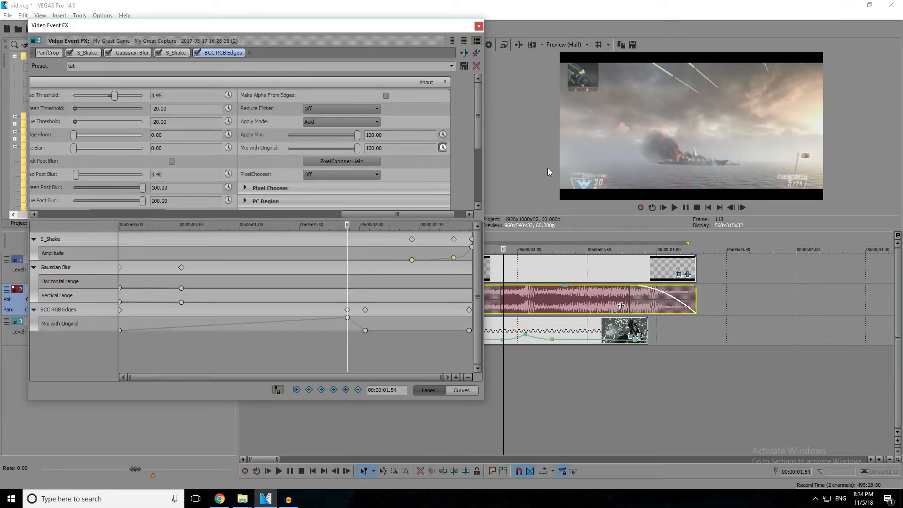
Set Mix with Original to 100 on the BCC RGB Edges keyframes at 00:00:02.55 and 00:00:00.00.
click(470, 330)
drag(288, 147, 455, 148)
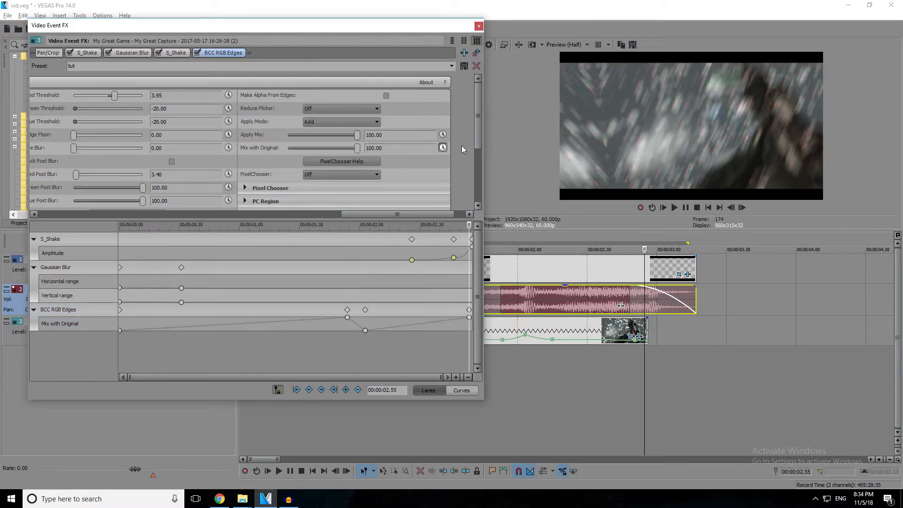
click(122, 329)
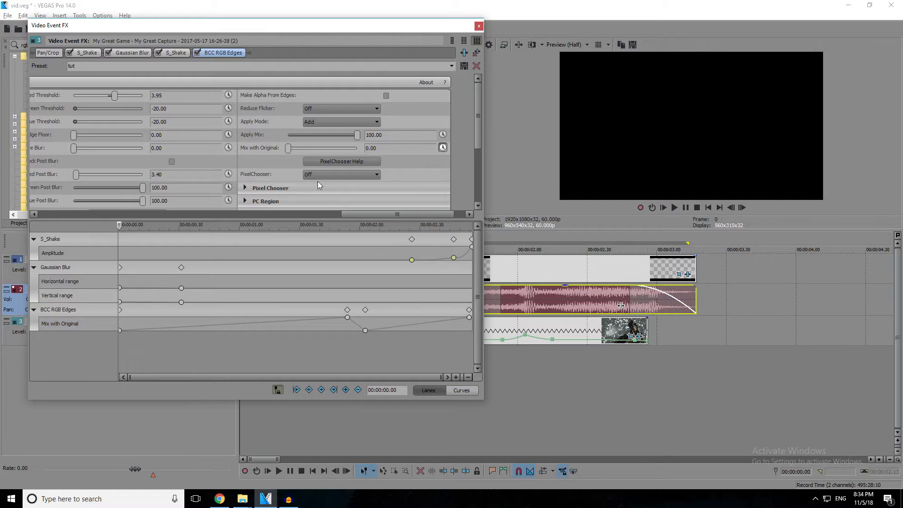
drag(288, 148, 396, 148)
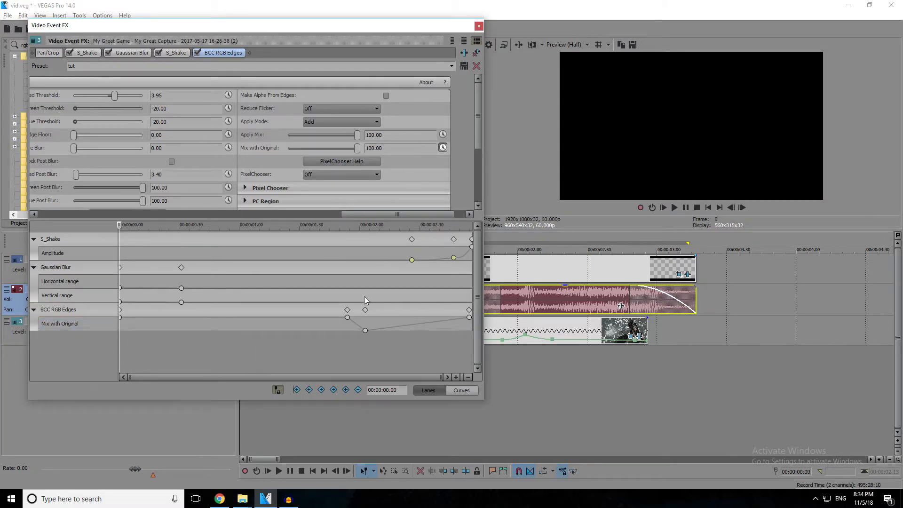
Change the Mix with Original keyframes at 00:00:01.54 and 00:00:02.03 to Fast Fade.
click(365, 330)
right_click(365, 331)
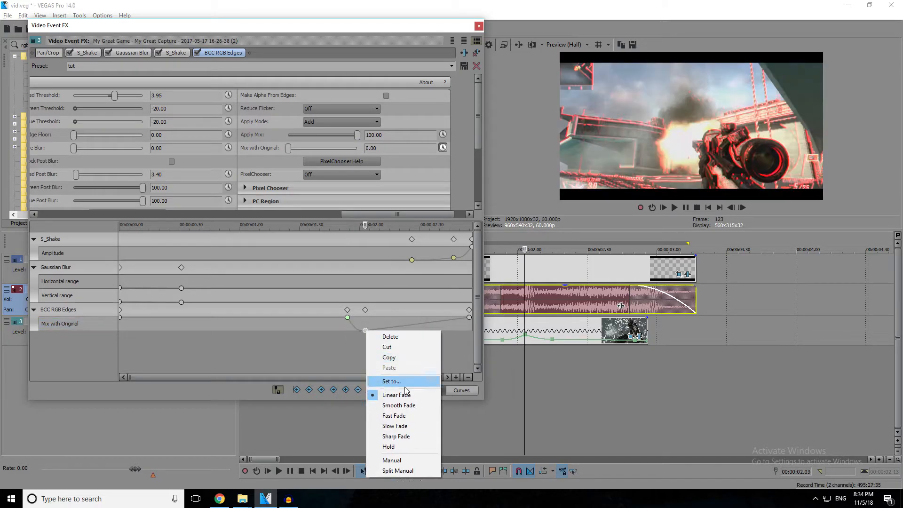
click(410, 417)
right_click(362, 330)
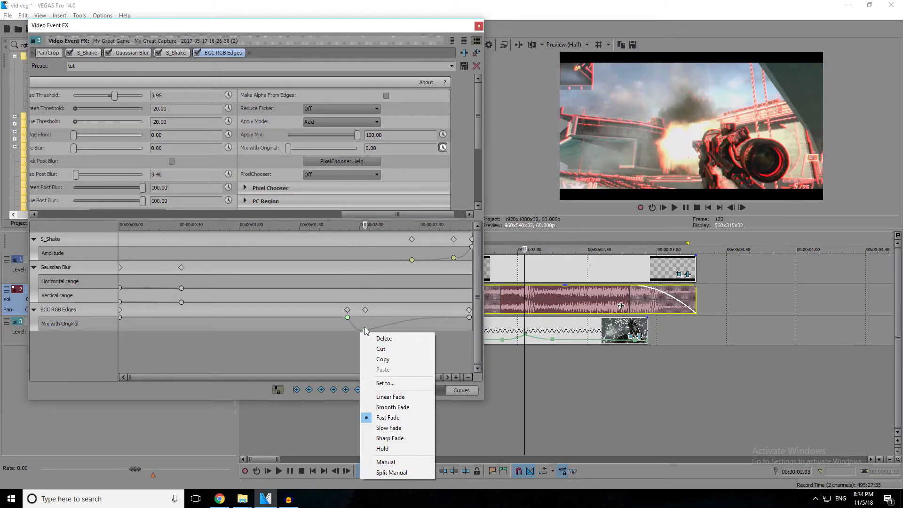
click(365, 332)
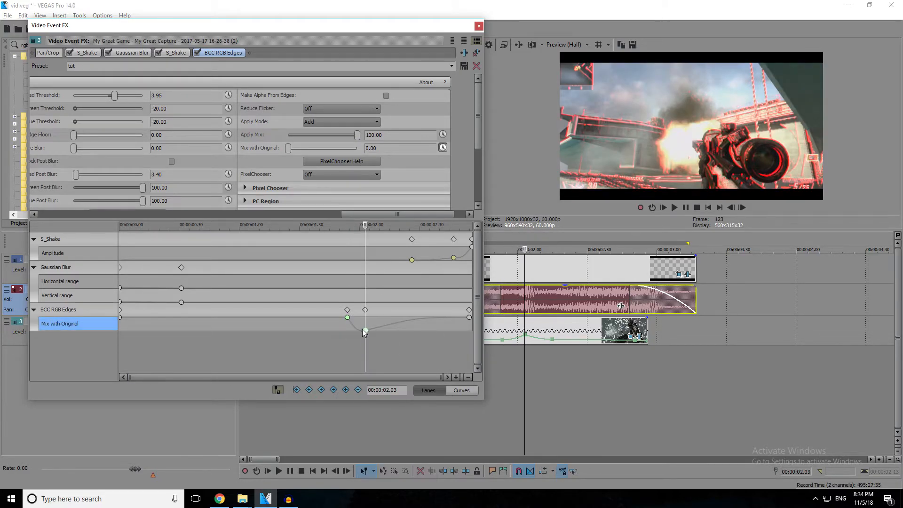
Close the effect settings and preview the timeline section from 00:00:00.42 to 00:00:03.21.
click(479, 26)
drag(704, 244, 339, 248)
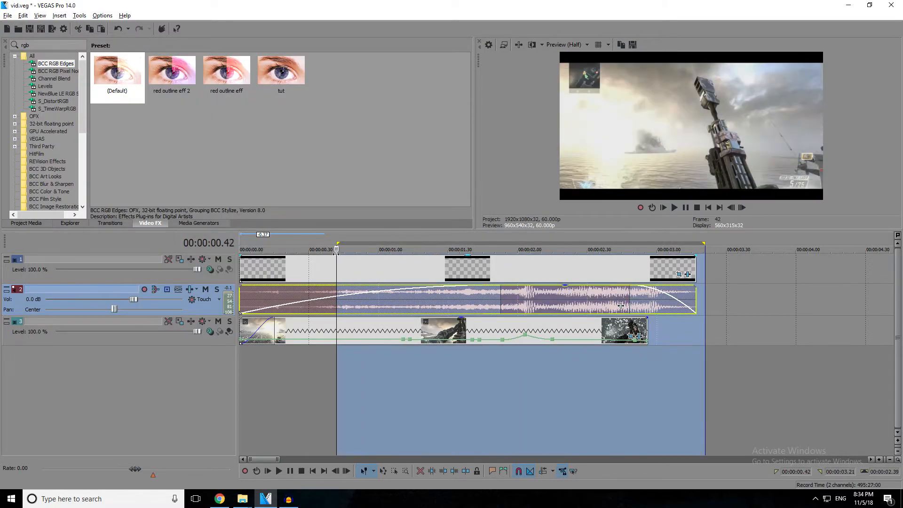
key(space)
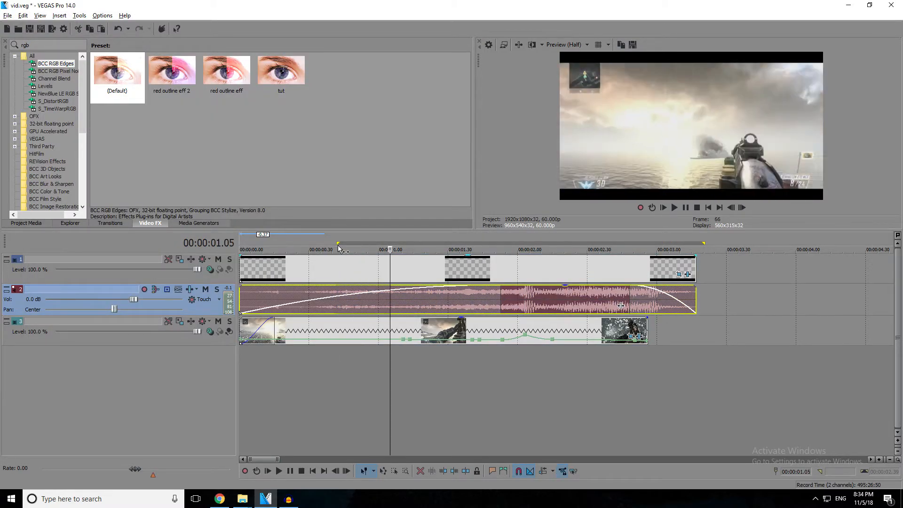
click(338, 246)
key(space)
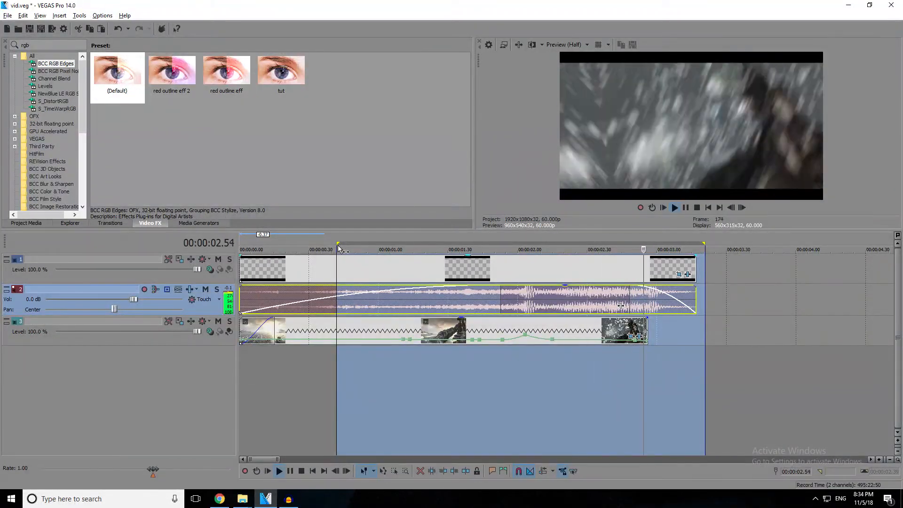
Search the video effects for "glint" and apply S_Glint with the tut preset to the gameplay clip.
click(522, 308)
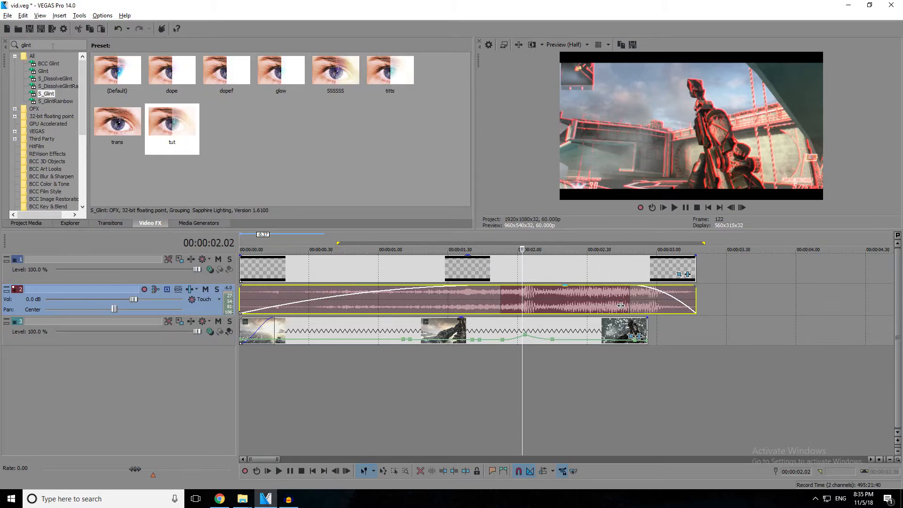
drag(118, 83, 515, 329)
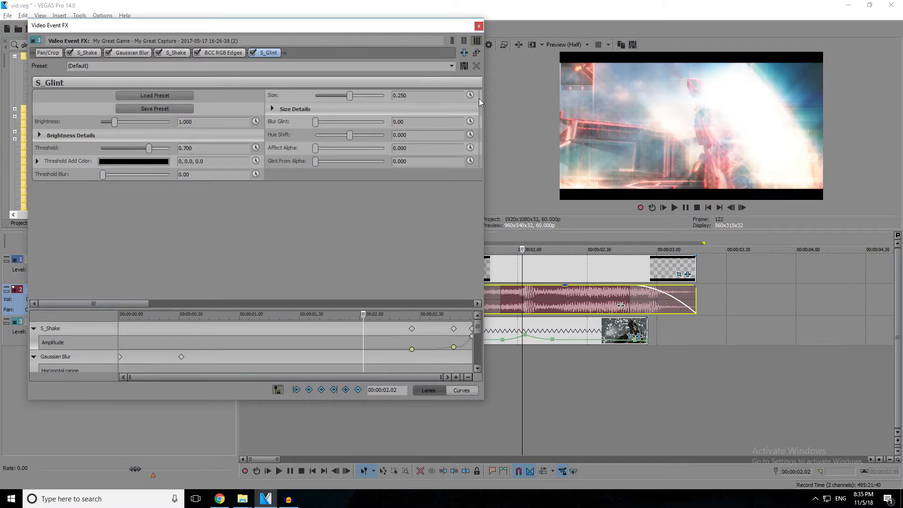
click(452, 66)
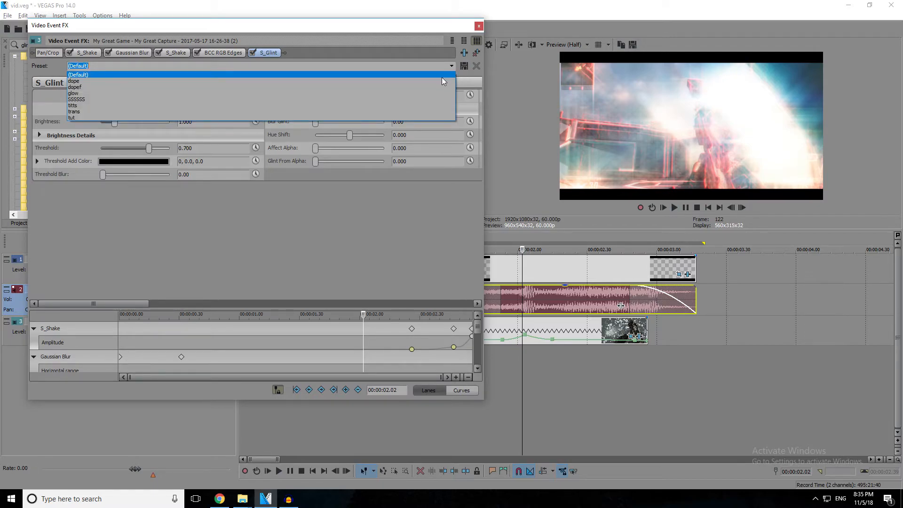
click(413, 118)
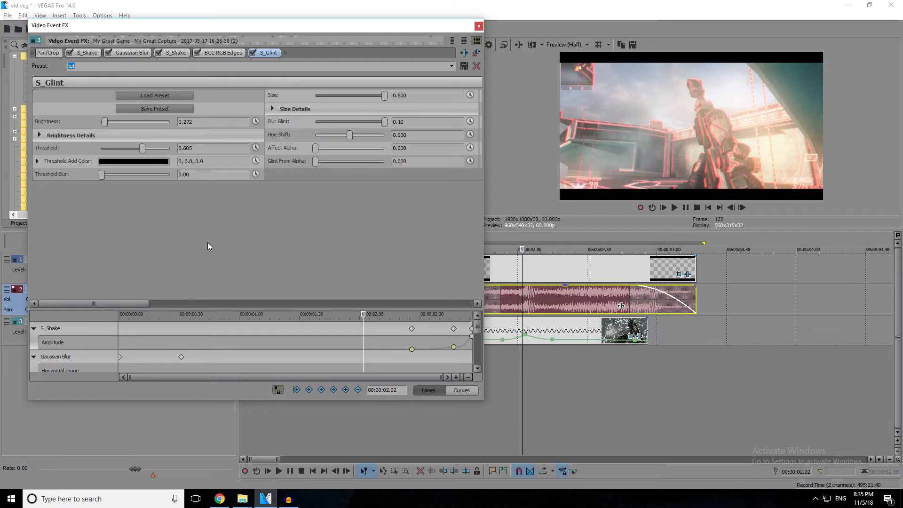
Animate S_Glint Brightness with keyframes at 00:00:01.54, 00:00:02.03 and near the clip's end, setting it to 0 at 00:00:01.54.
click(255, 122)
mouse_move(330, 309)
mouse_down()
mouse_move(335, 171)
mouse_move(339, 188)
mouse_up()
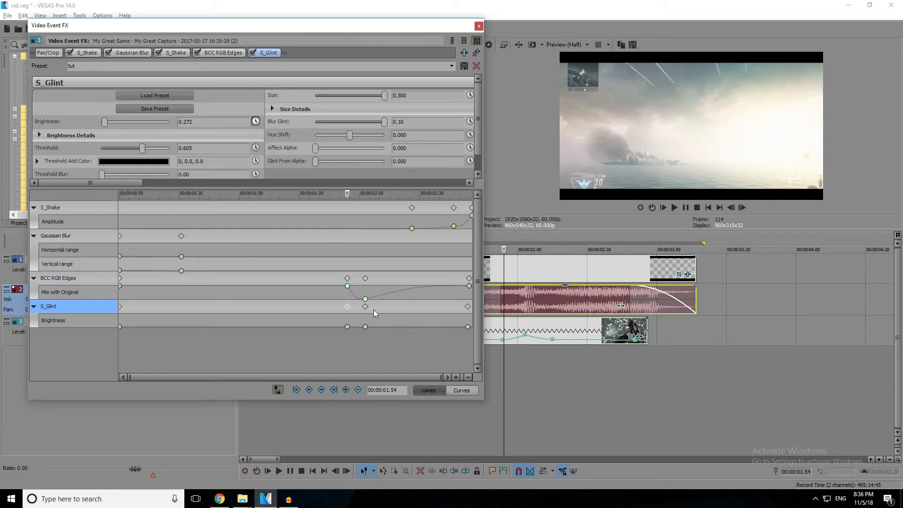
drag(104, 121, 56, 139)
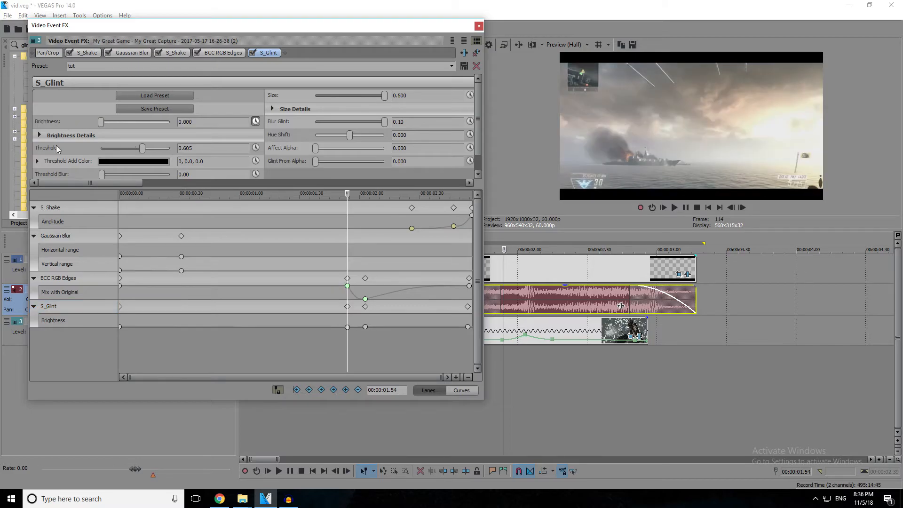
Change the S_Glint Brightness keyframe at 00:00:01.54 to Fast Fade and the one at 00:00:02.03 to Smooth Fade.
click(348, 326)
right_click(348, 326)
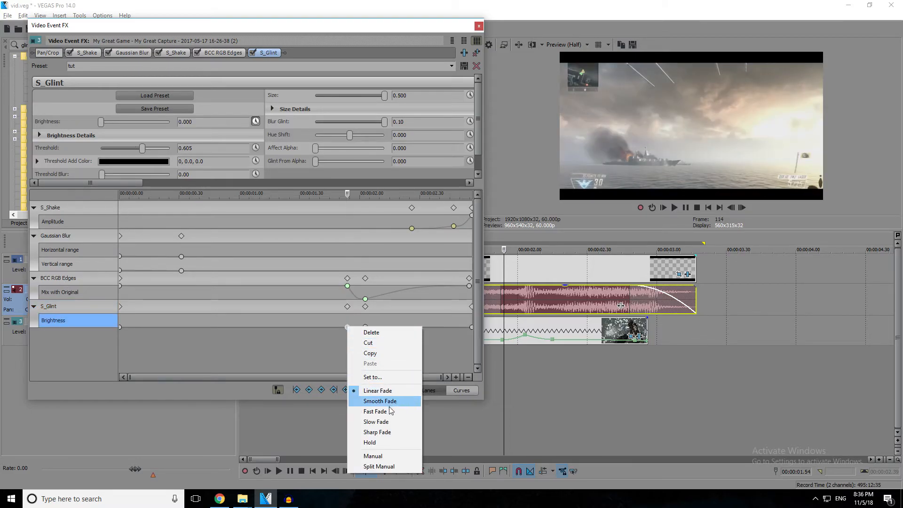
click(355, 293)
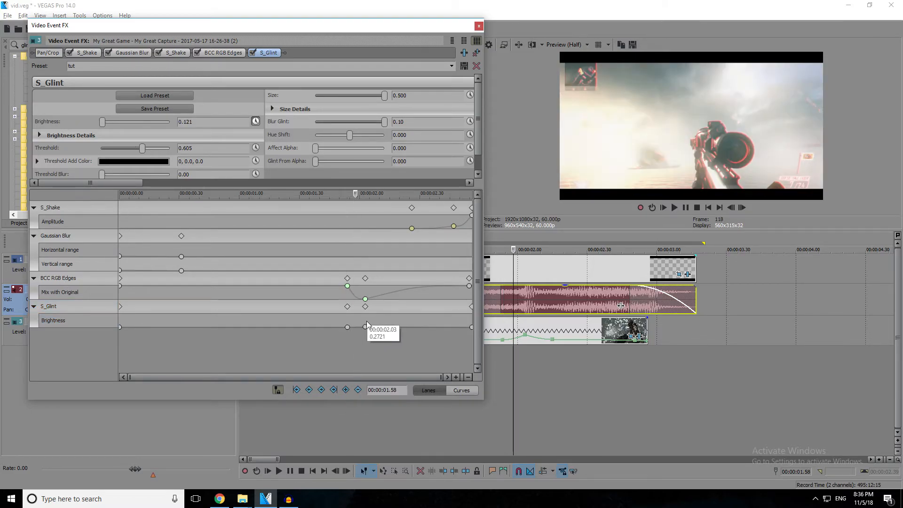
click(347, 327)
right_click(348, 327)
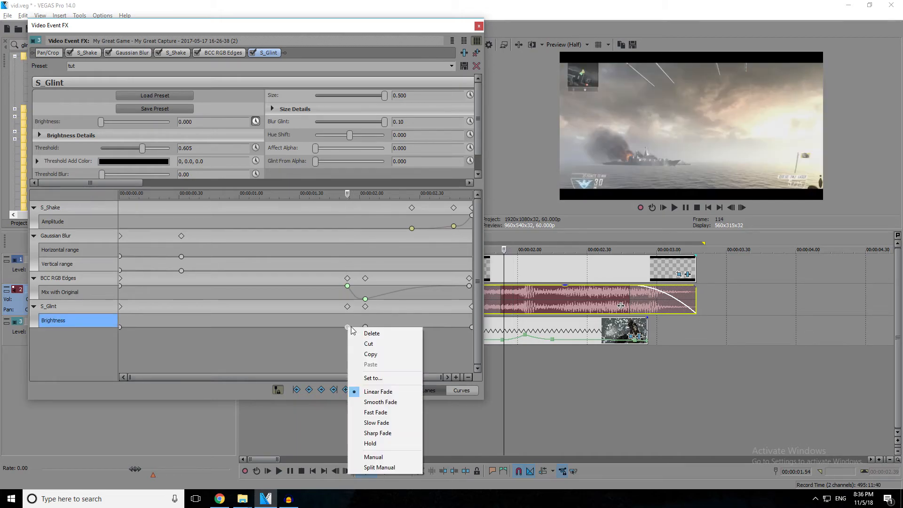
click(375, 414)
click(367, 328)
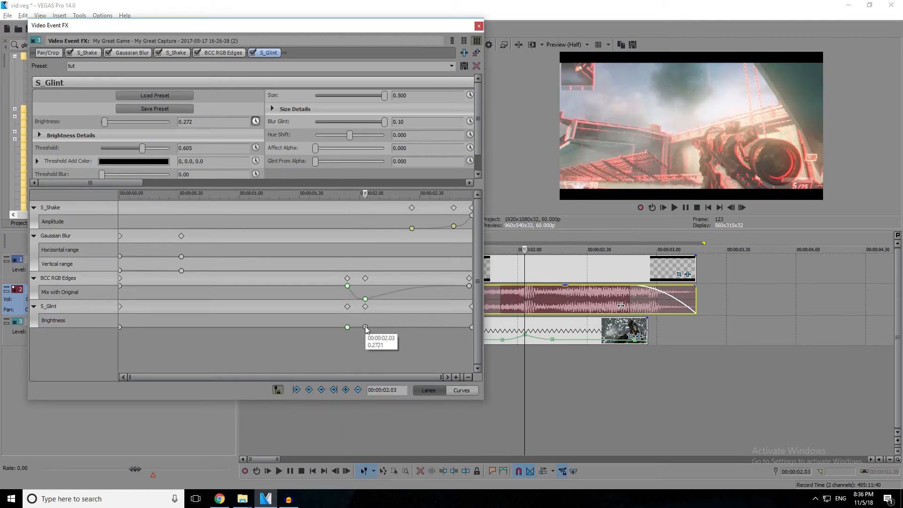
right_click(366, 327)
click(397, 401)
mouse_move(368, 328)
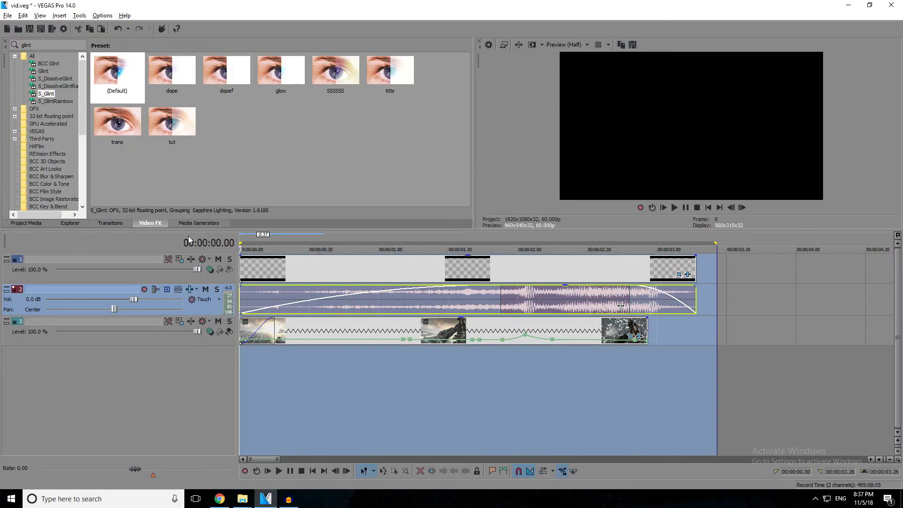
Preview the whole edit from 00:00:00.00 to 00:00:03.26, then select the overlay clip on the first track at 00:00:00.55.
key(space)
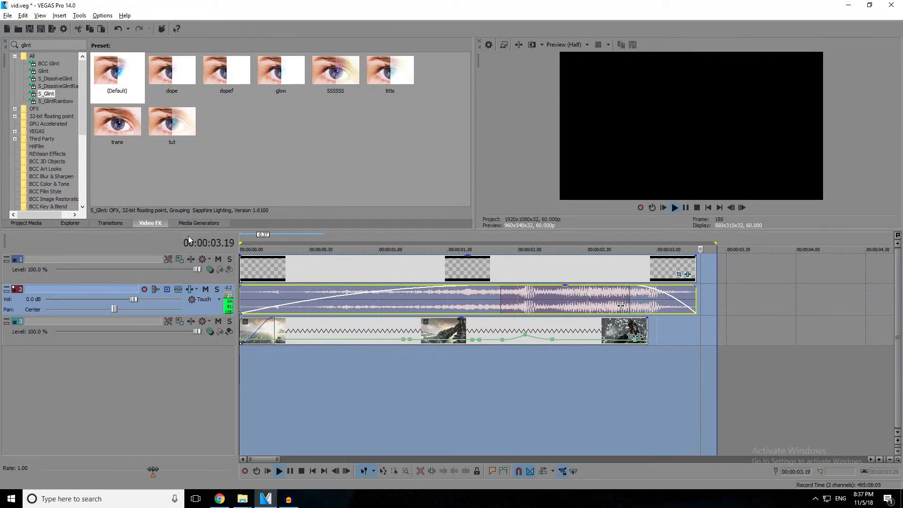
click(366, 280)
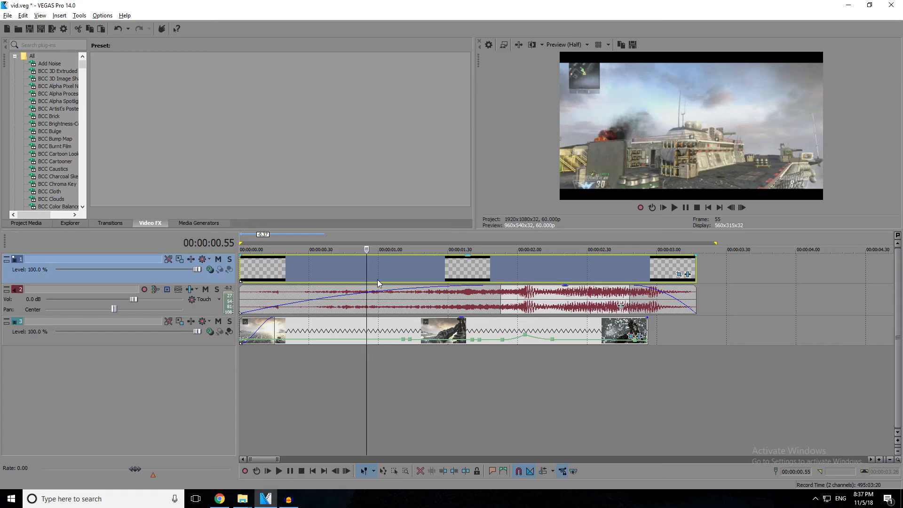